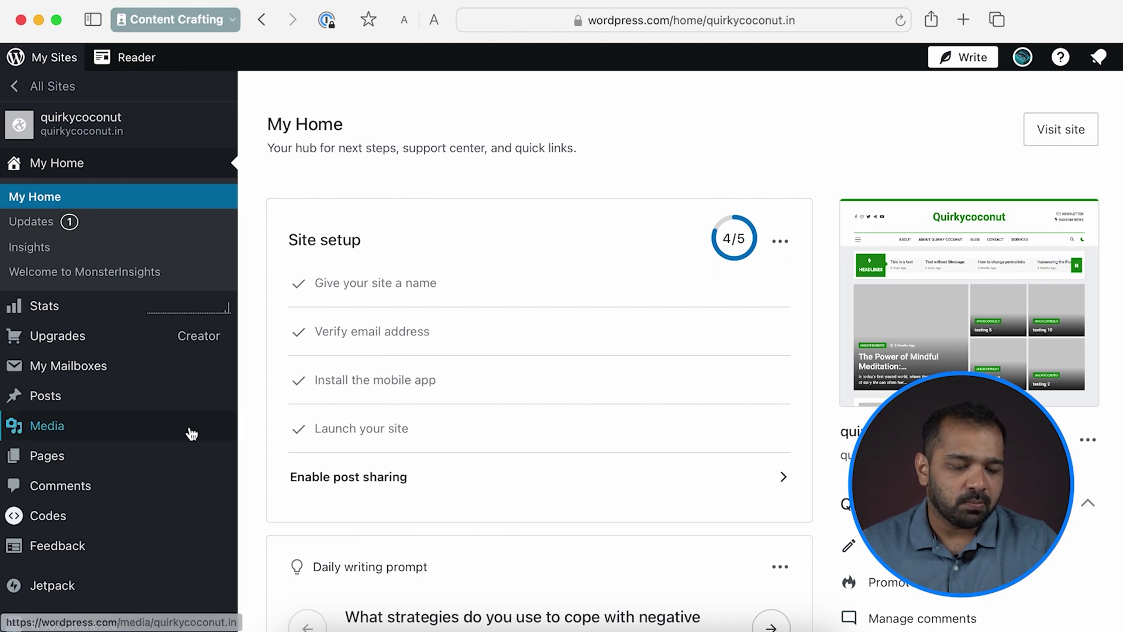
Step: Search the WordPress.com plugin directory for 'iZooto' and open the iZooto – Web Push Notifications plugin
scroll(191, 433, down, 5)
mouse_move(191, 433)
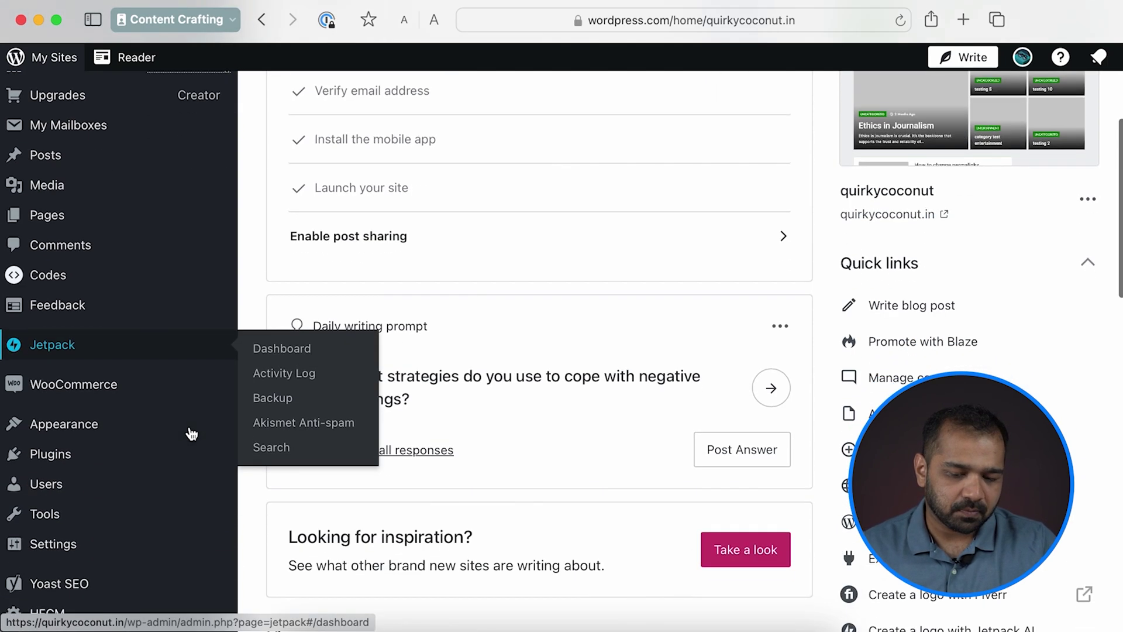
click(54, 456)
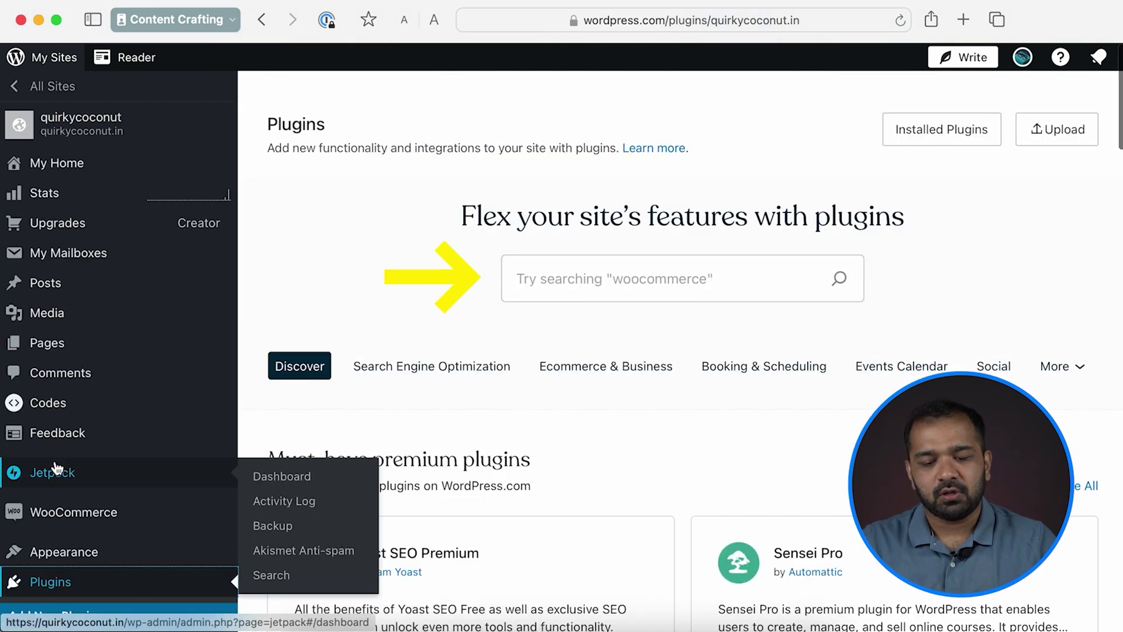
click(580, 292)
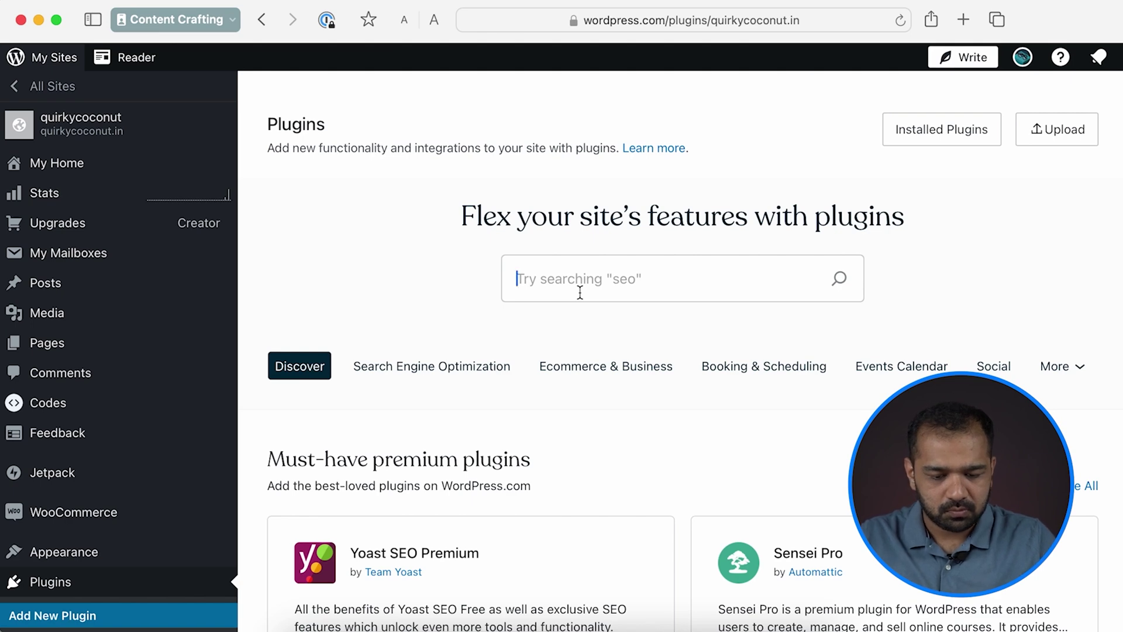
text(iZooto)
key(Return)
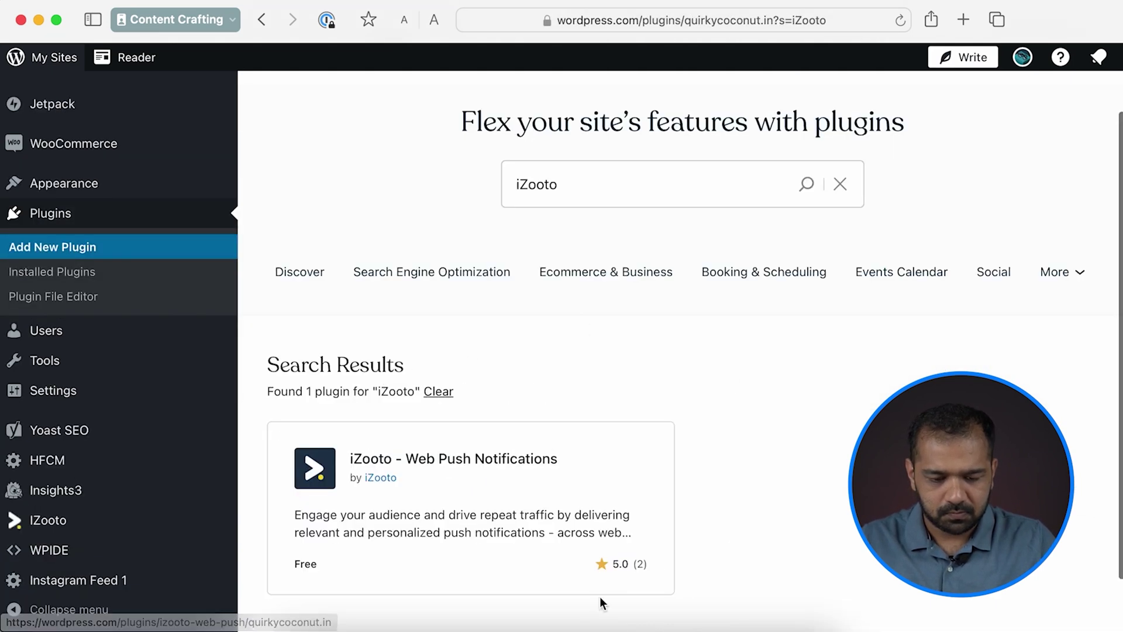
scroll(599, 595, down, 2)
click(477, 393)
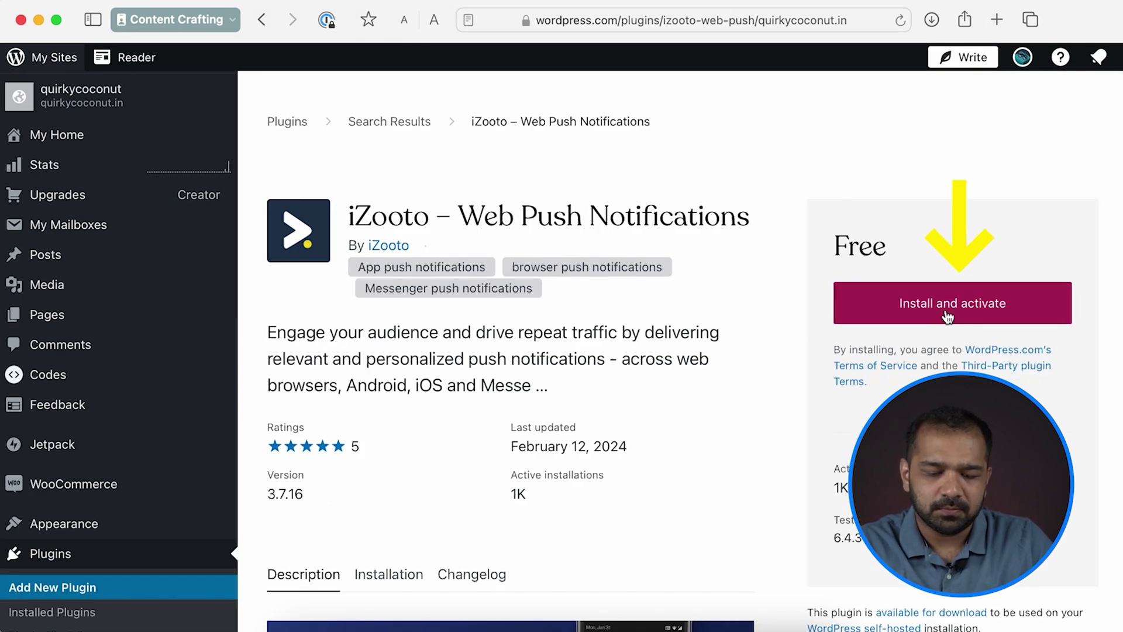
Step: Install and activate the iZooto plugin and open its configuration page
click(949, 308)
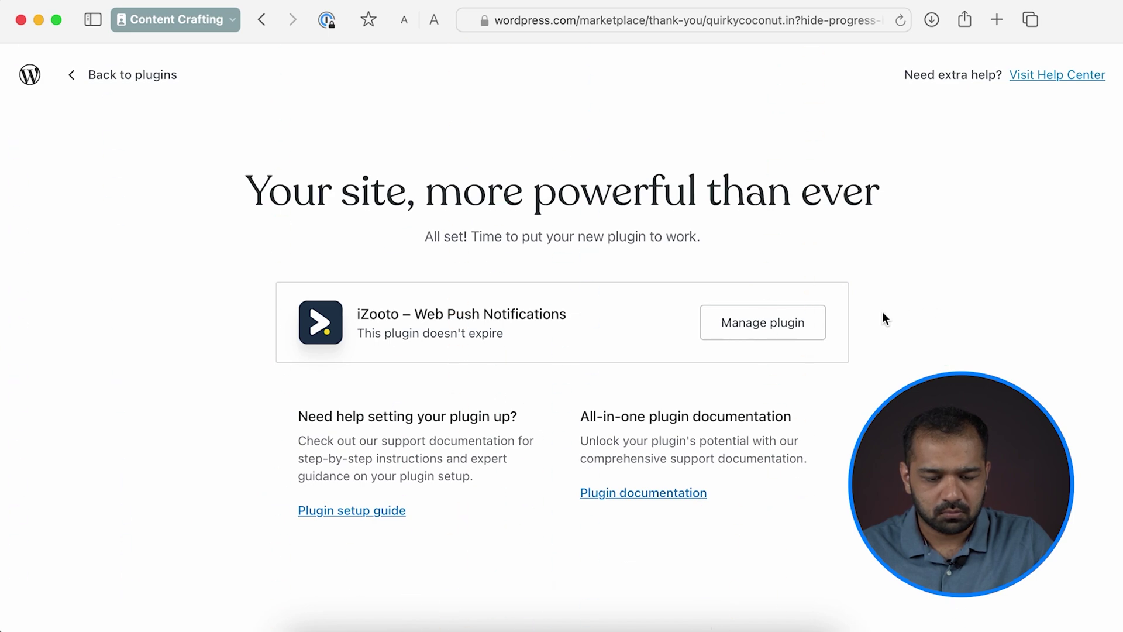
click(788, 324)
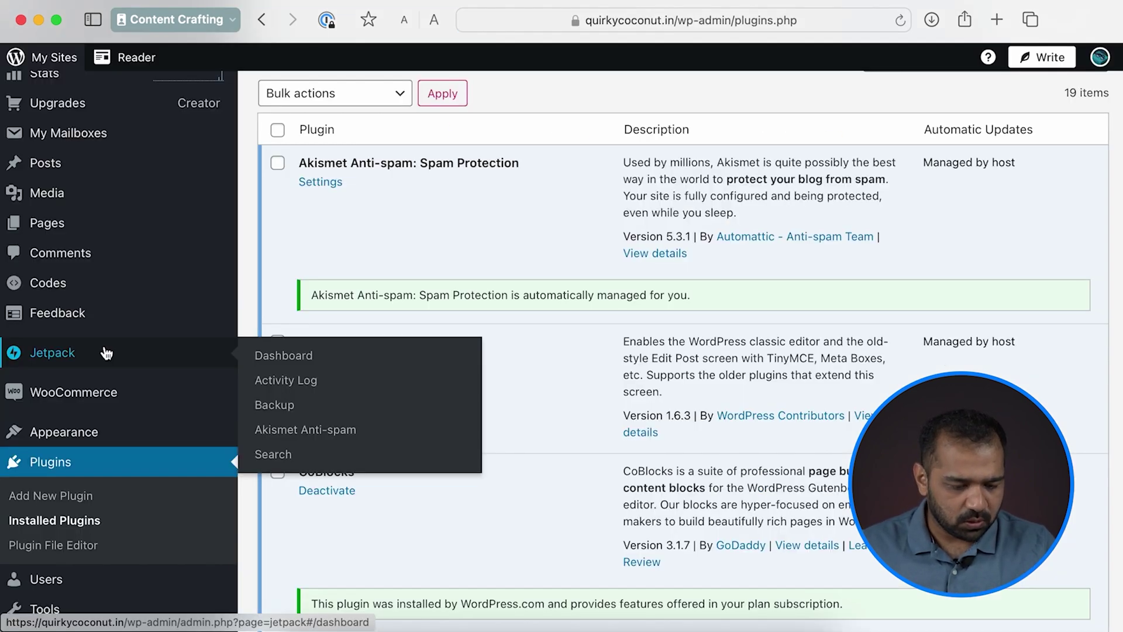
scroll(106, 353, down, 5)
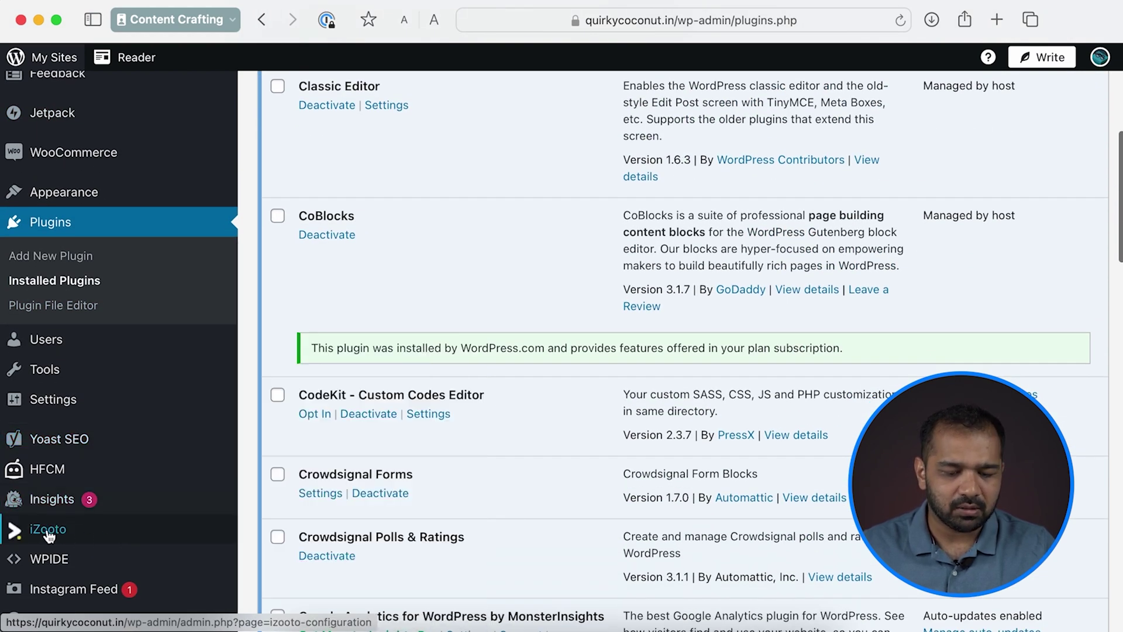
click(48, 533)
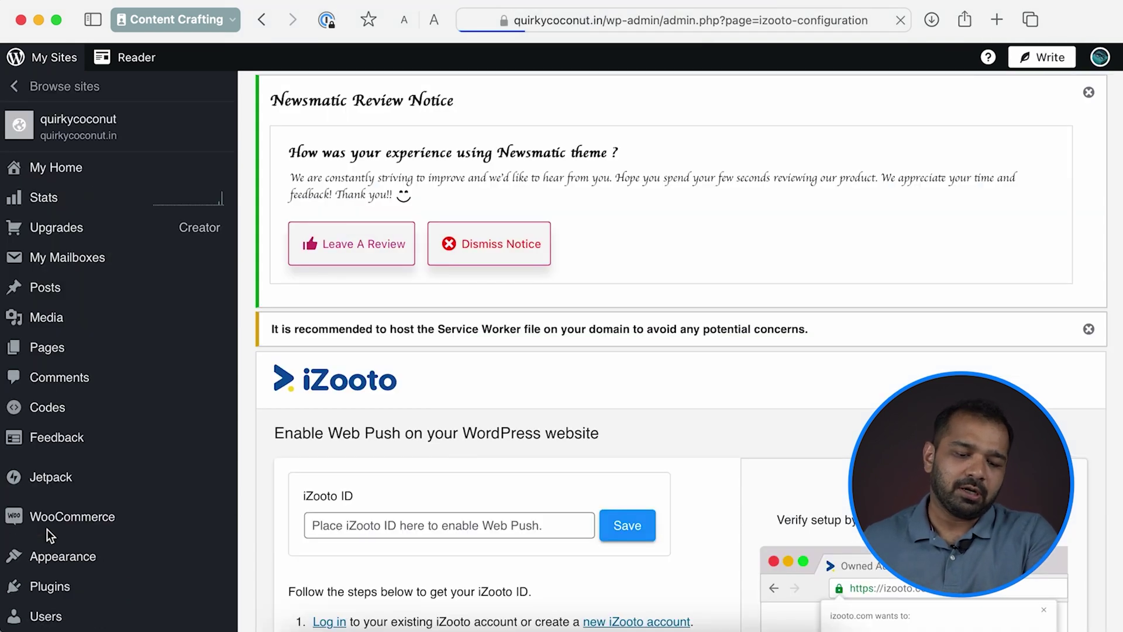
scroll(496, 364, down, 3)
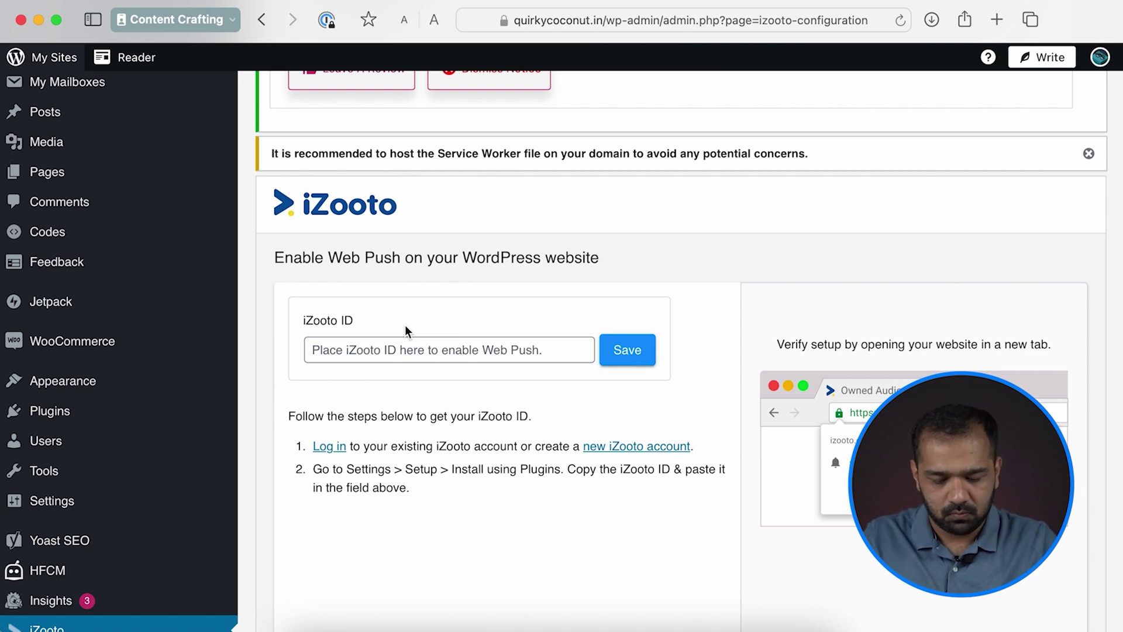
Step: Load izooto.com in a new browser tab
key(super+t)
text(izooto.com/)
key(Return)
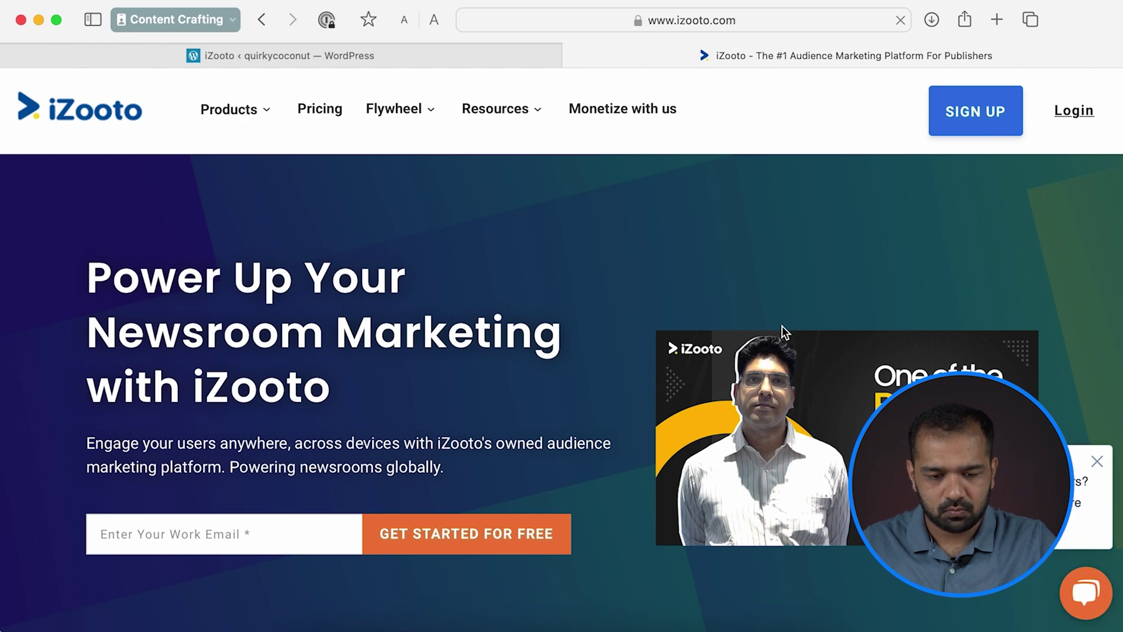
Step: Start adding a new iZooto project with Web Push as the platform
click(964, 113)
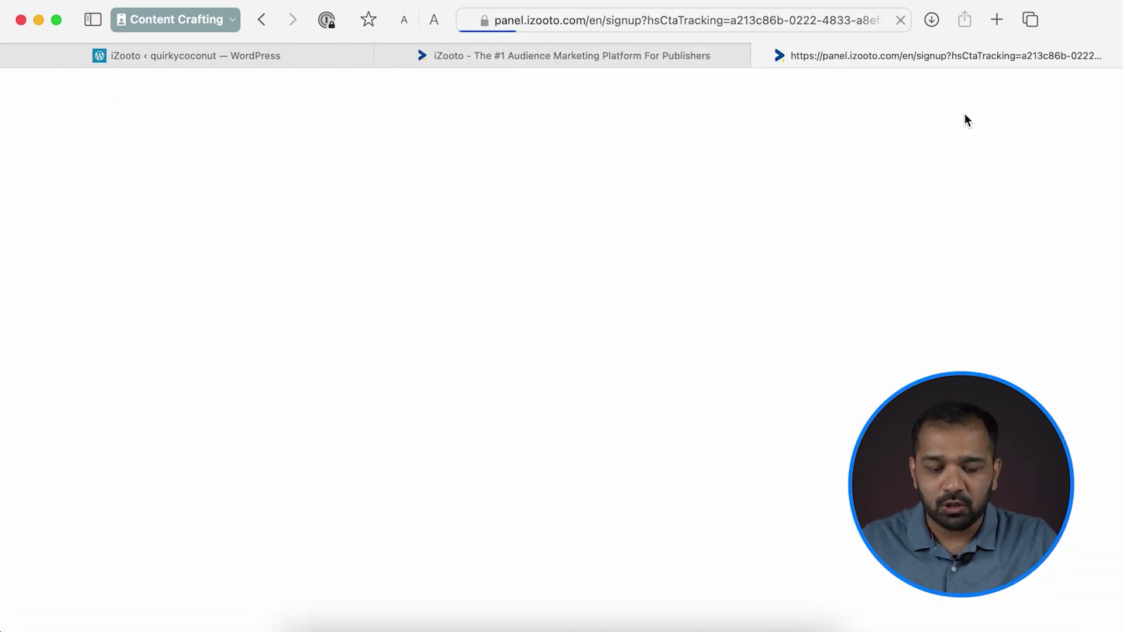
scroll(324, 166, down, 2)
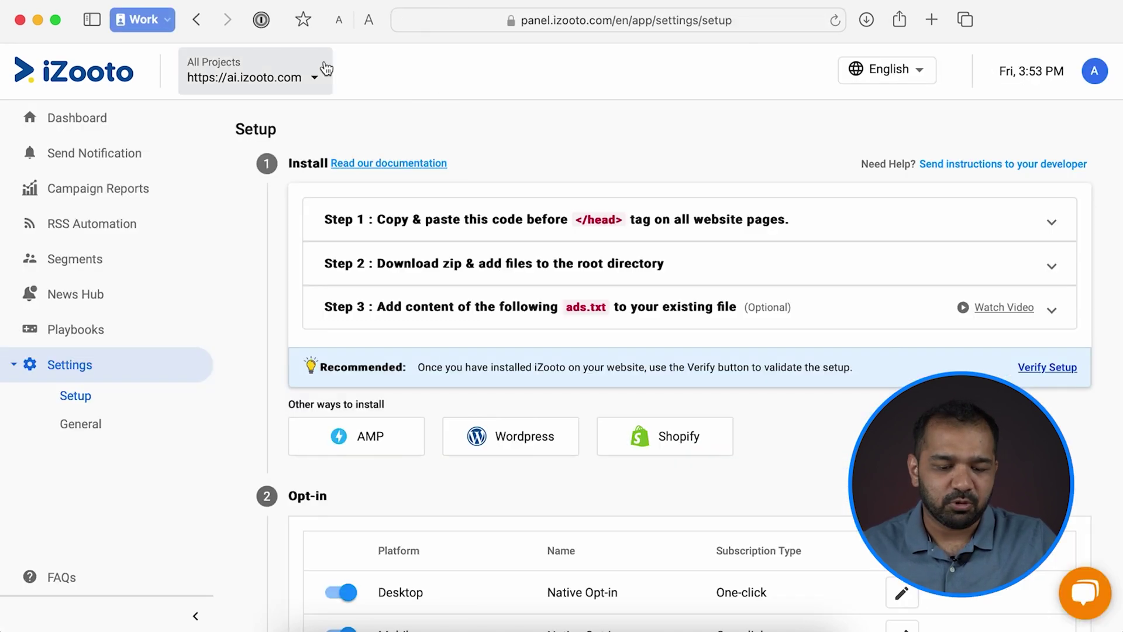
click(316, 79)
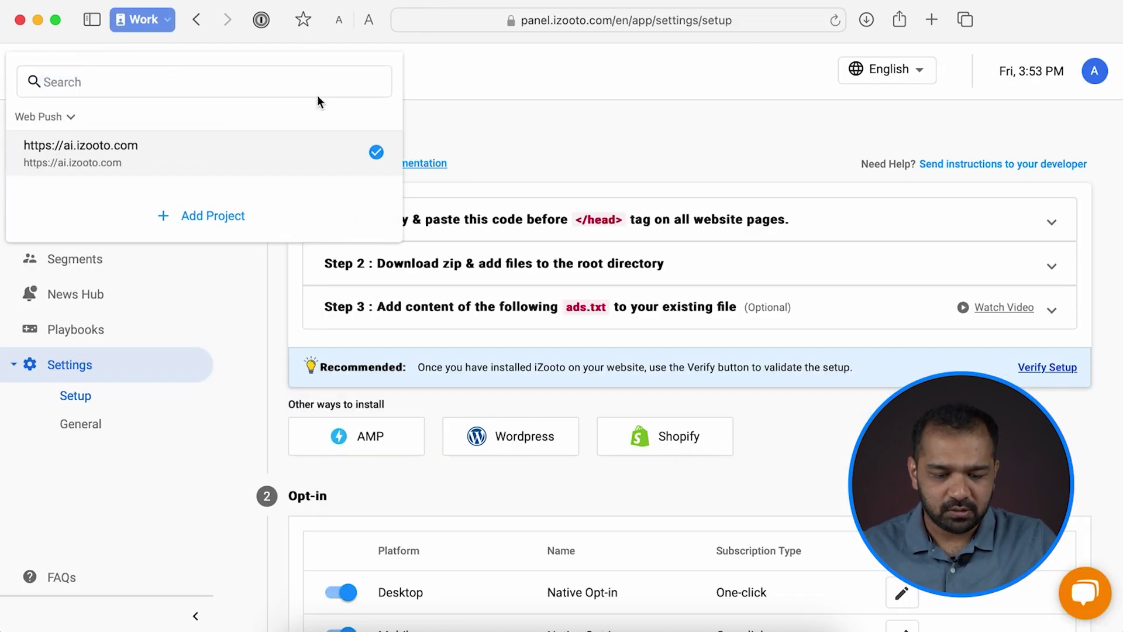
click(203, 212)
click(412, 237)
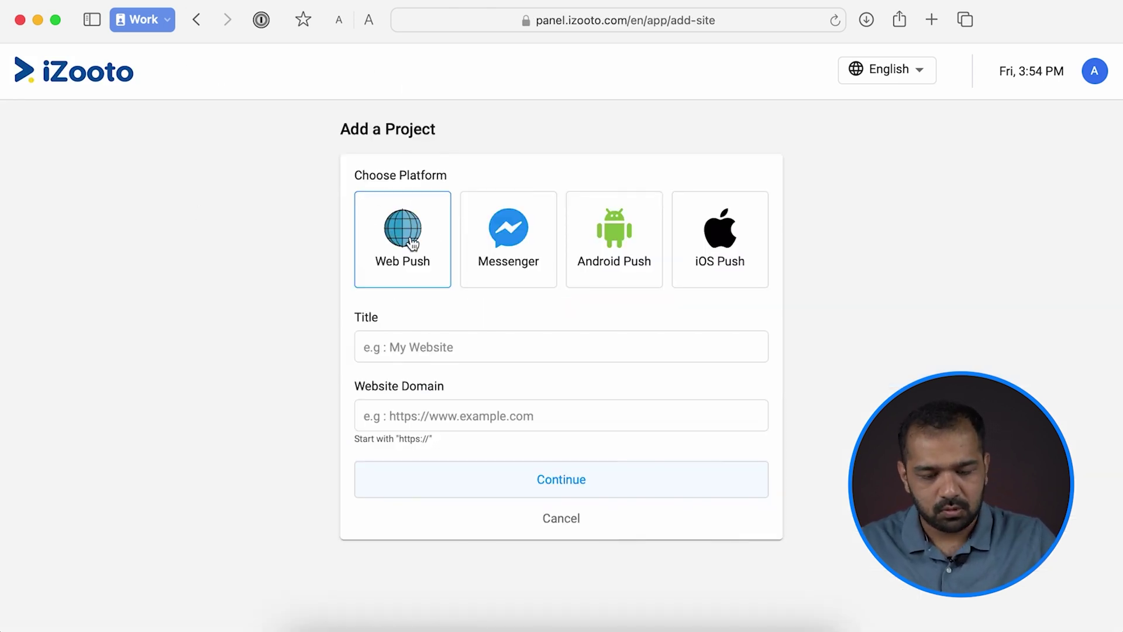
click(421, 345)
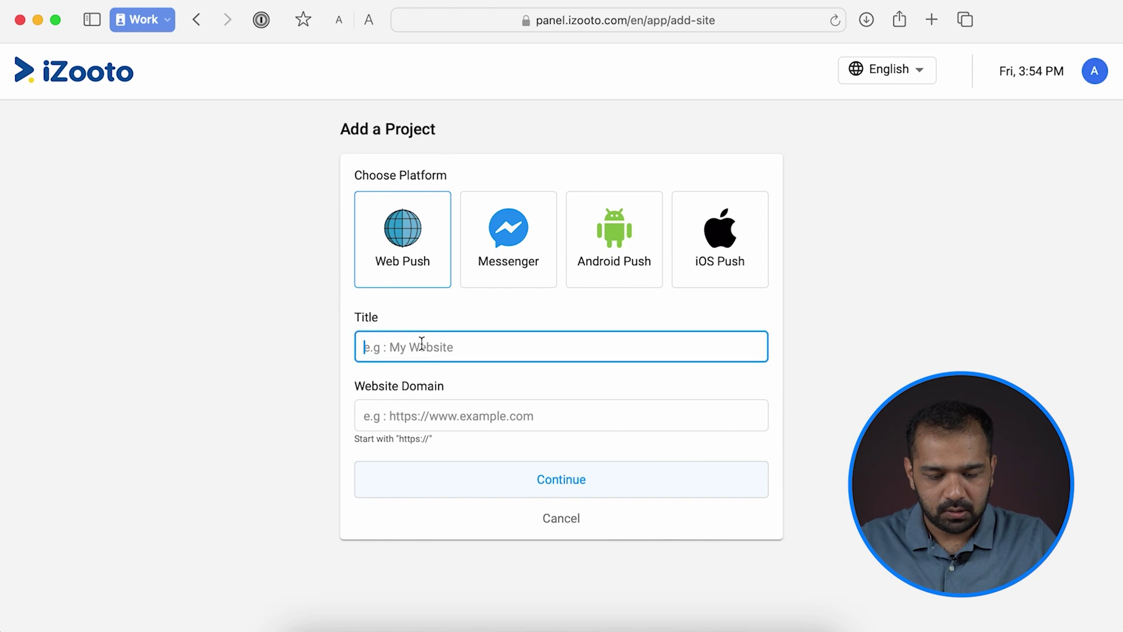
text(Content Crafting)
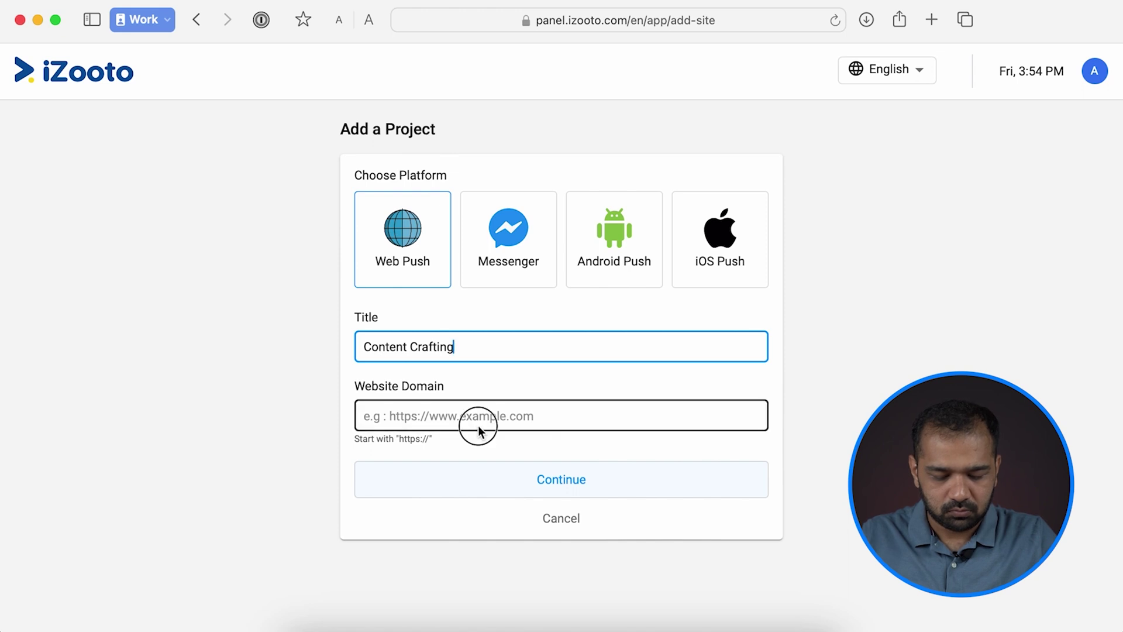
click(476, 416)
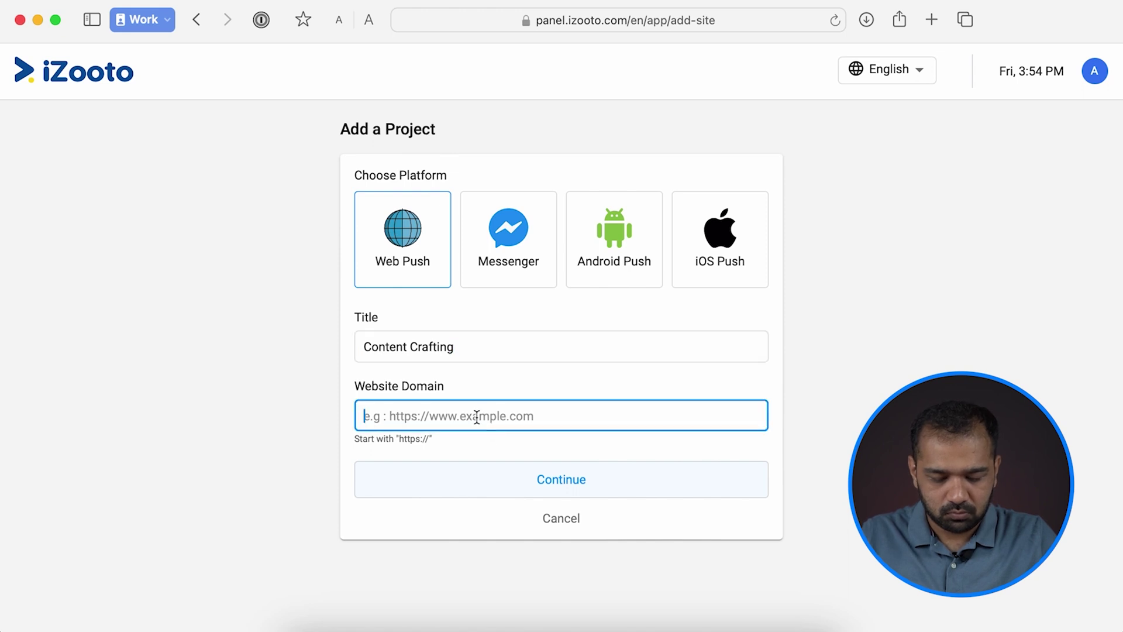
text(https://)
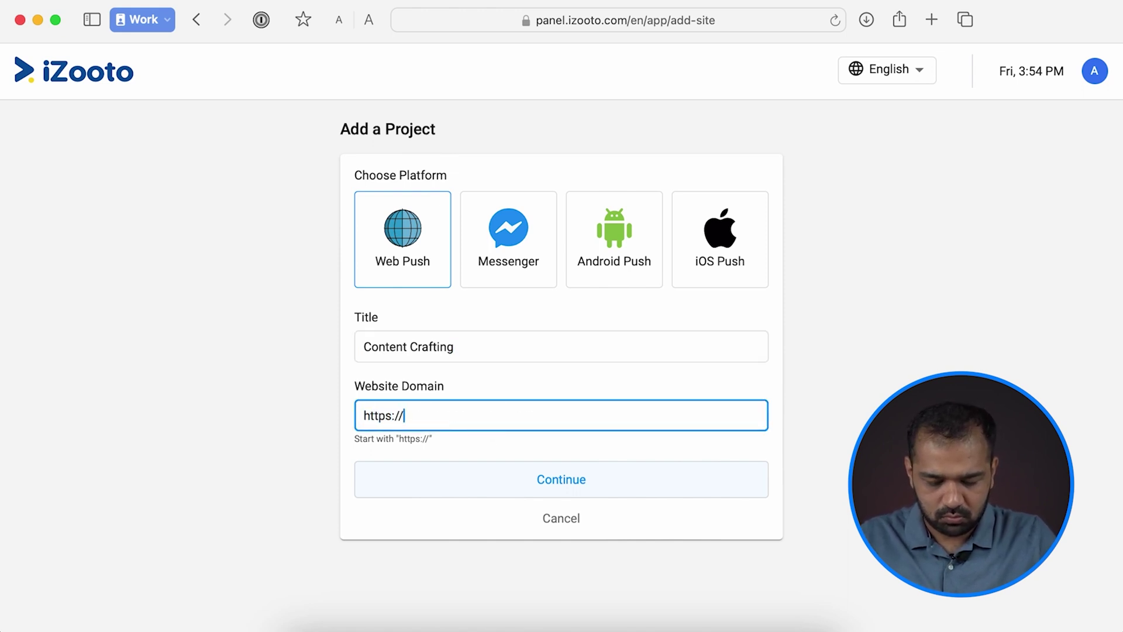
text(www)
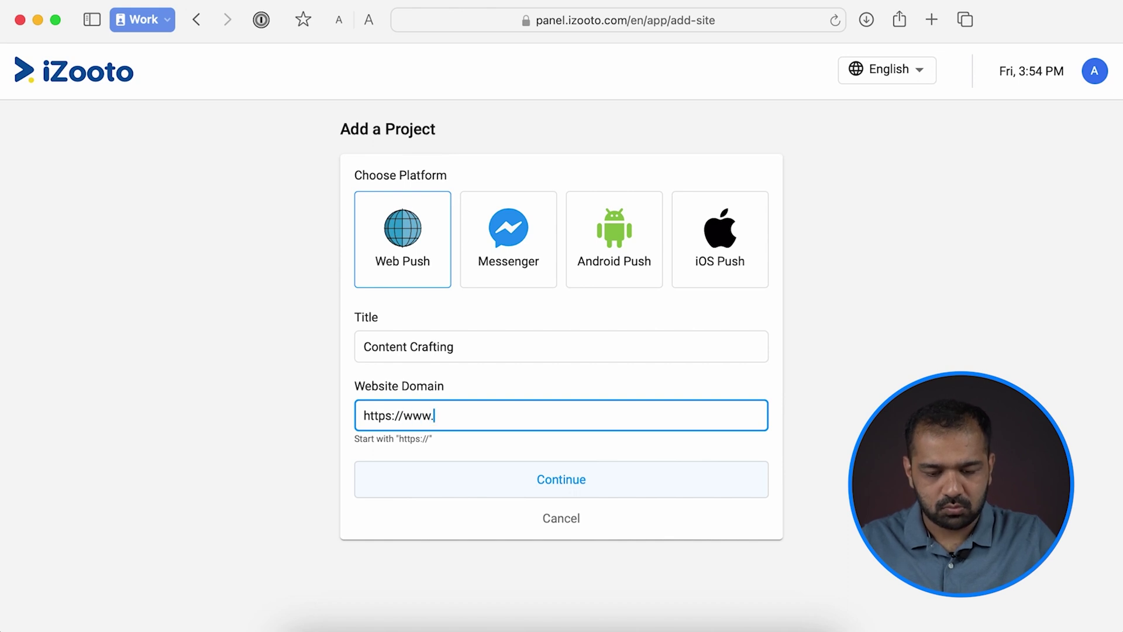
text(.quirkycoconut.in)
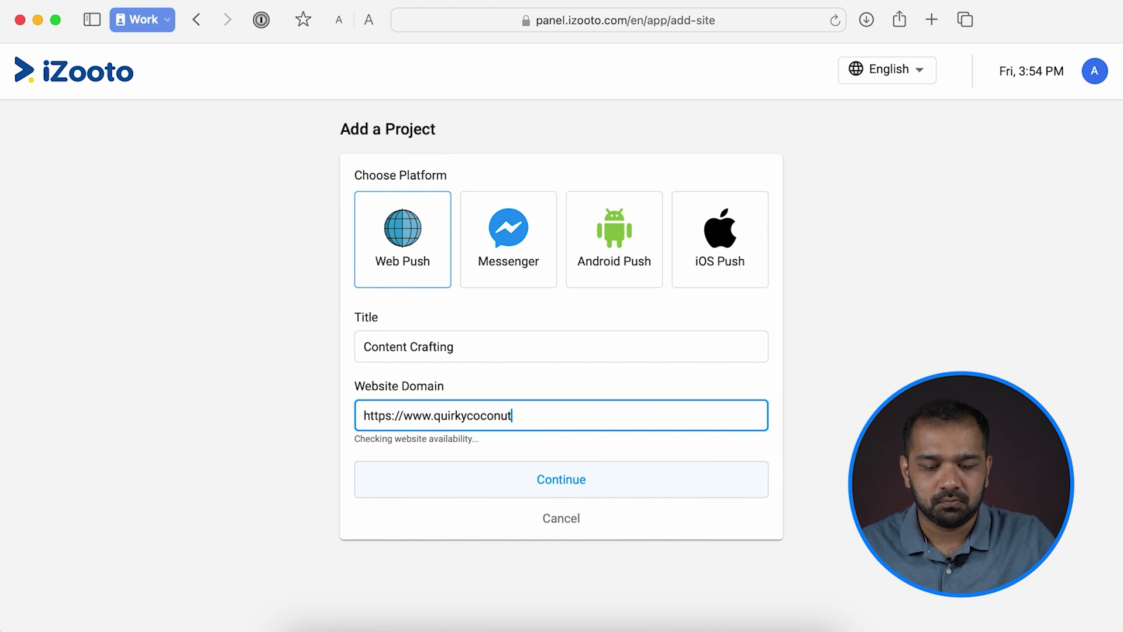
click(578, 489)
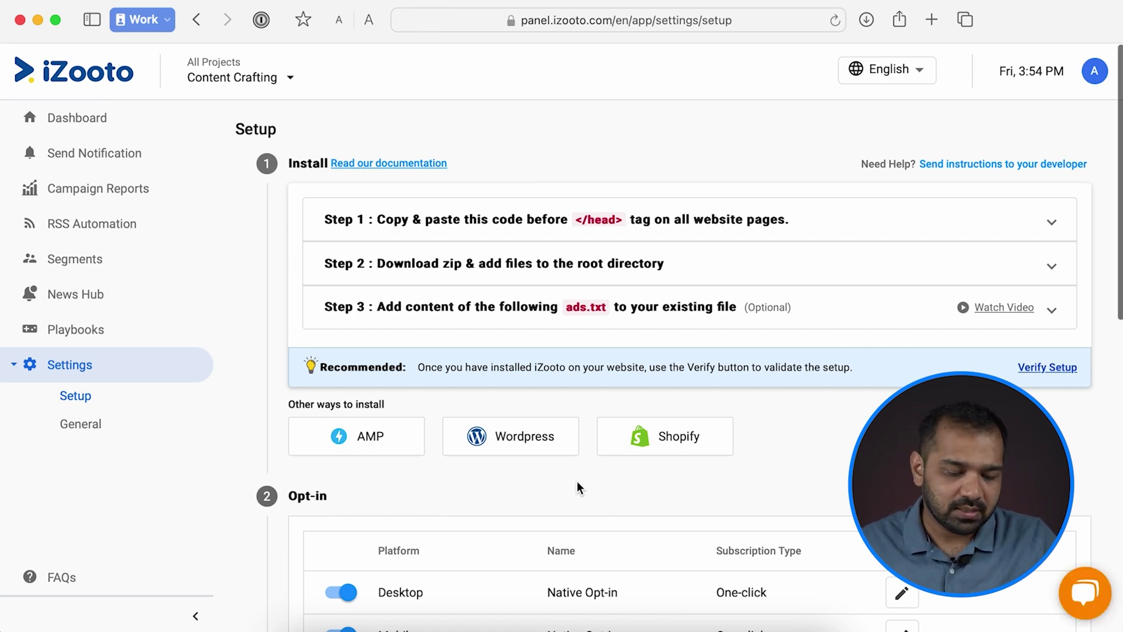
Step: Copy the iZooto App ID from the Keys section of the General settings
scroll(561, 462, down, 1)
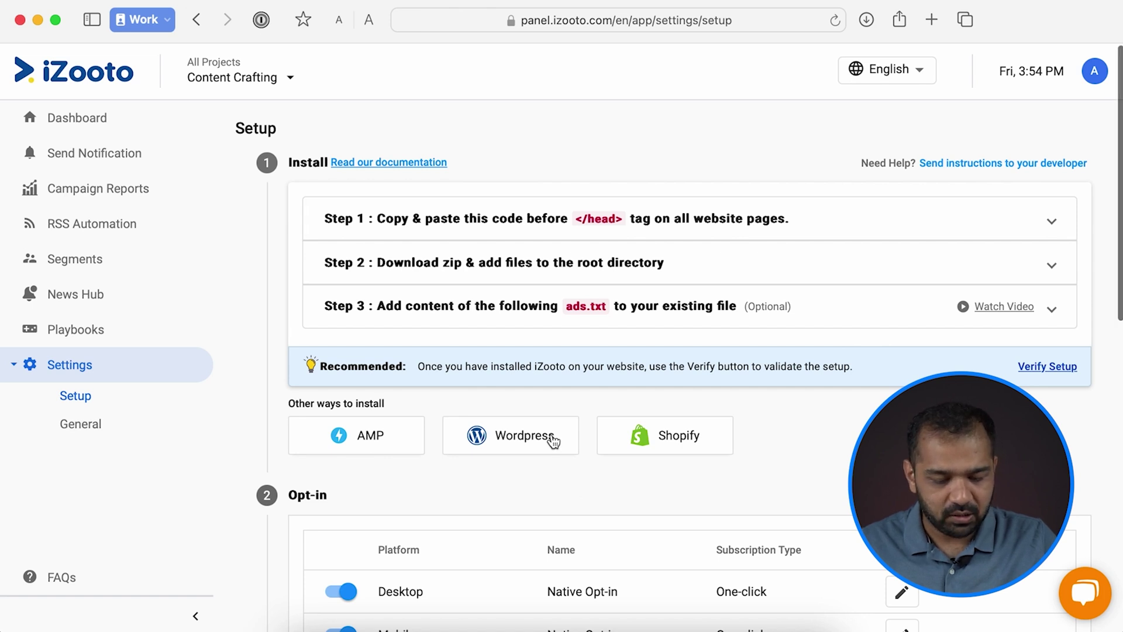
scroll(552, 439, down, 2)
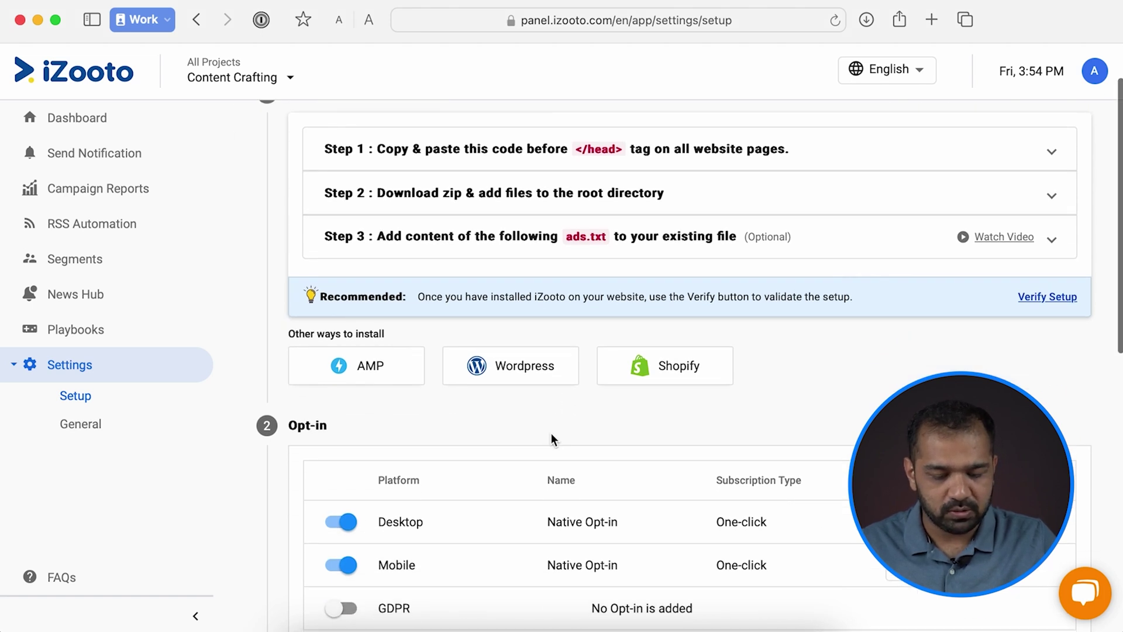
scroll(552, 439, down, 2)
scroll(551, 438, up, 4)
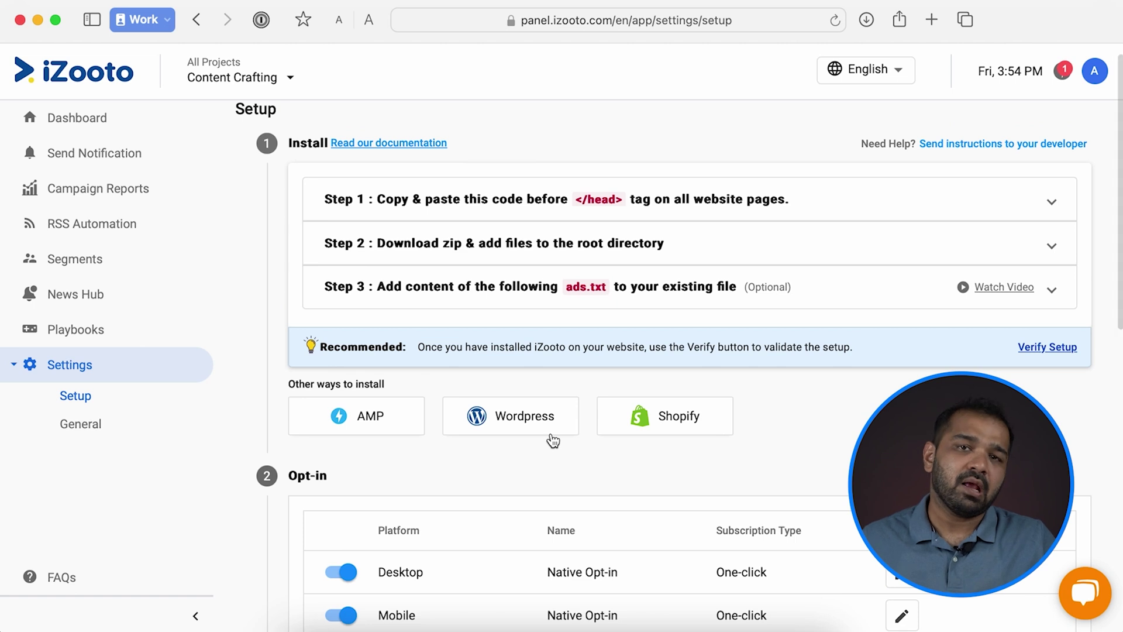
scroll(551, 439, down, 1)
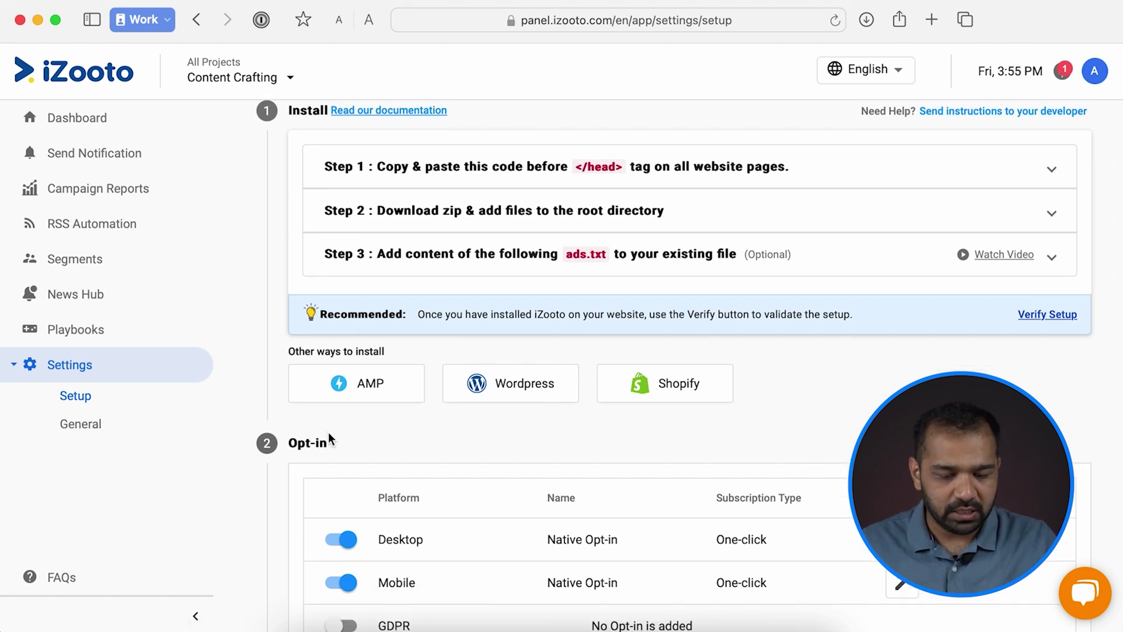
click(101, 423)
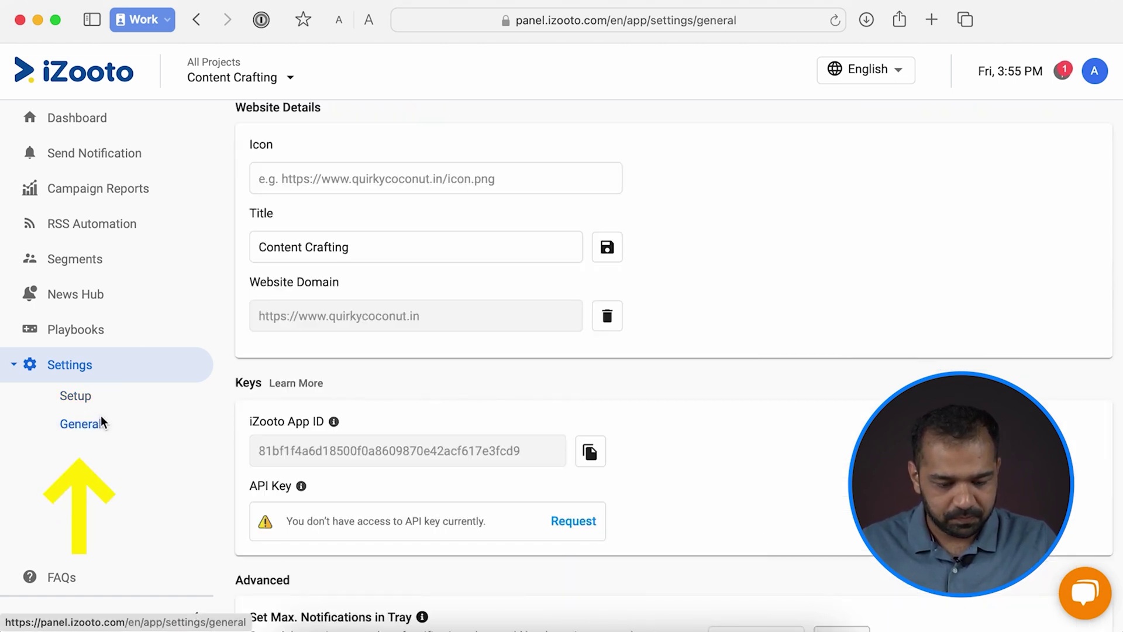
scroll(617, 398, down, 4)
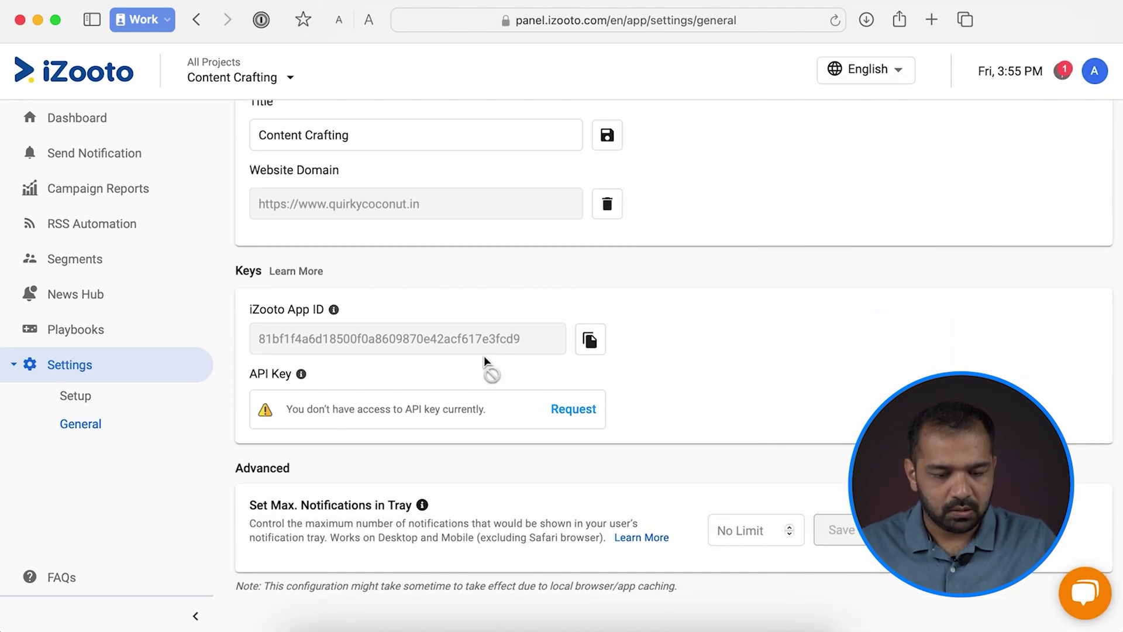
mouse_move(334, 311)
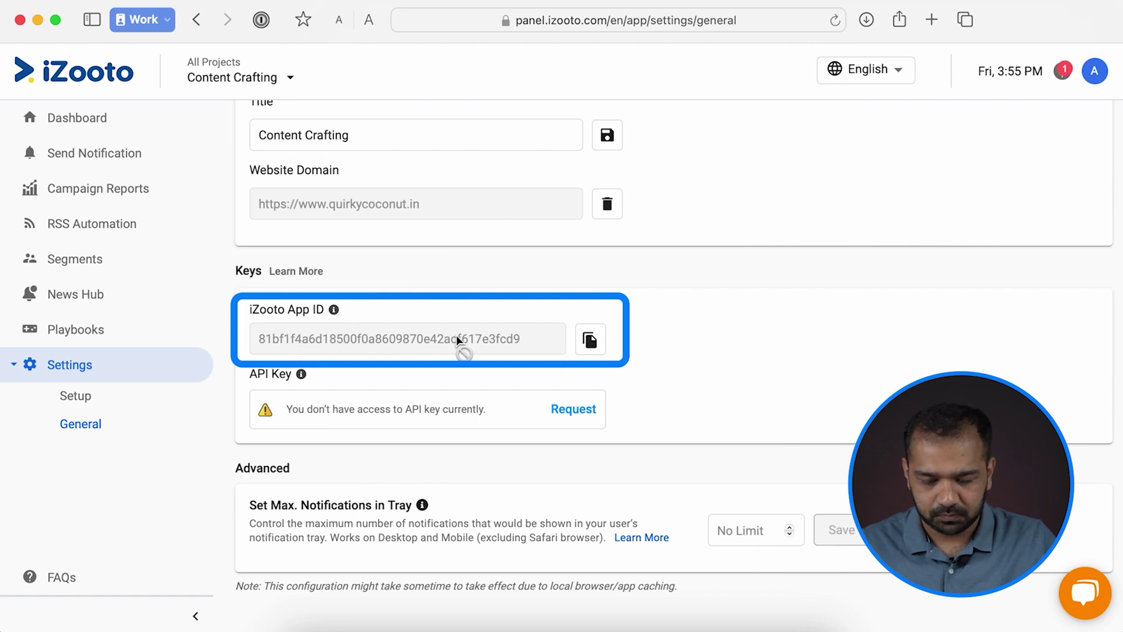
click(590, 339)
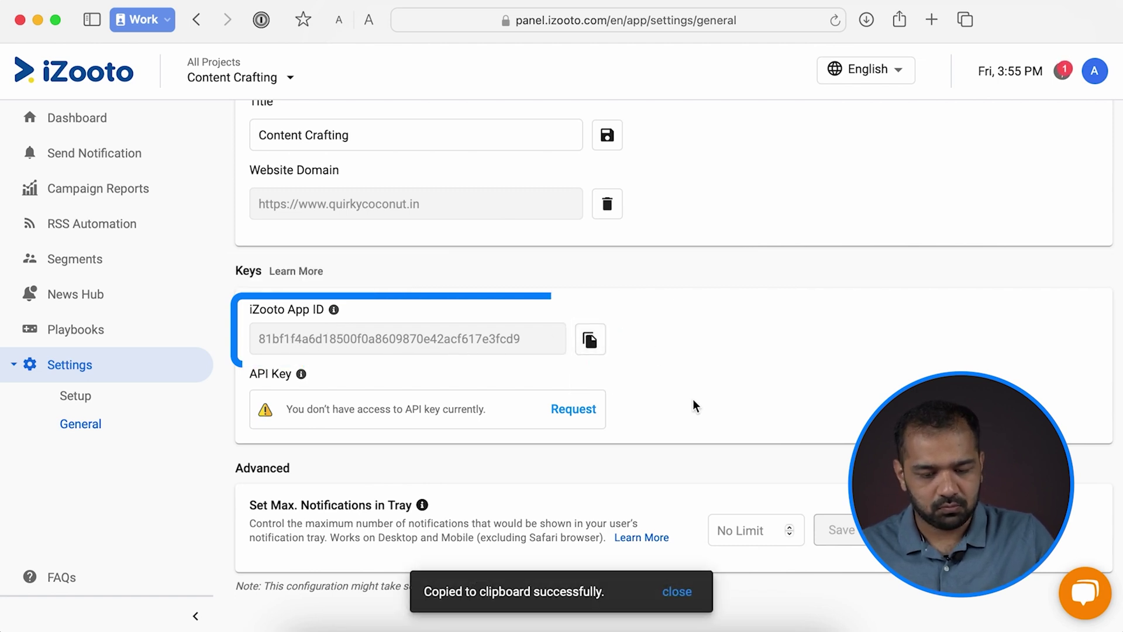
Step: Paste the copied App ID into the WordPress iZooto ID field and save it
mouse_move(598, 627)
key(super+grave)
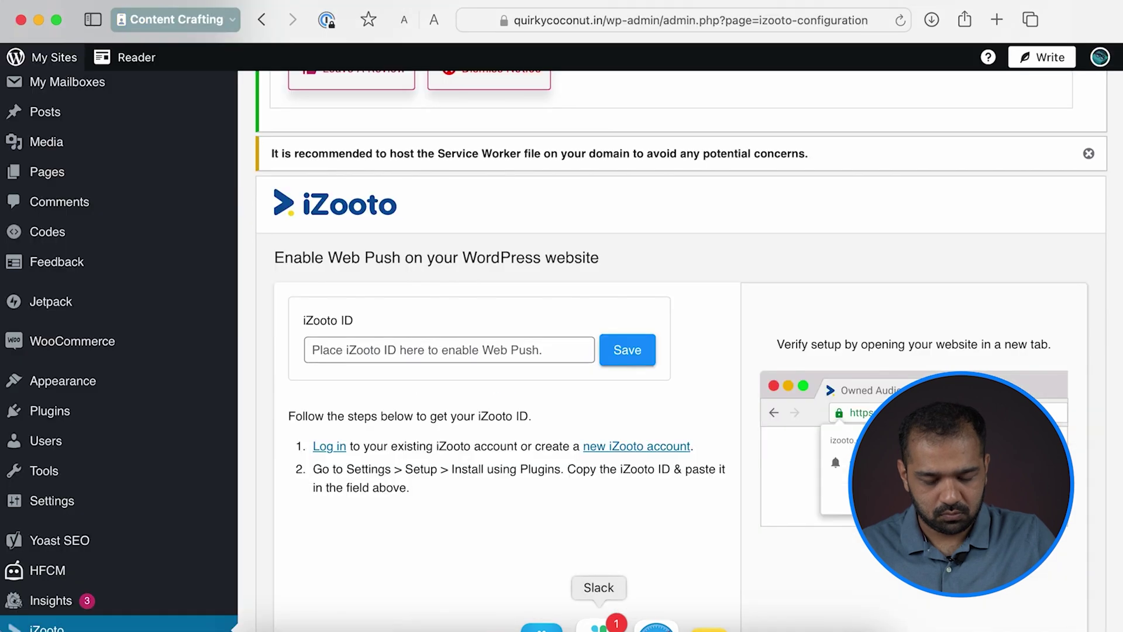
click(361, 351)
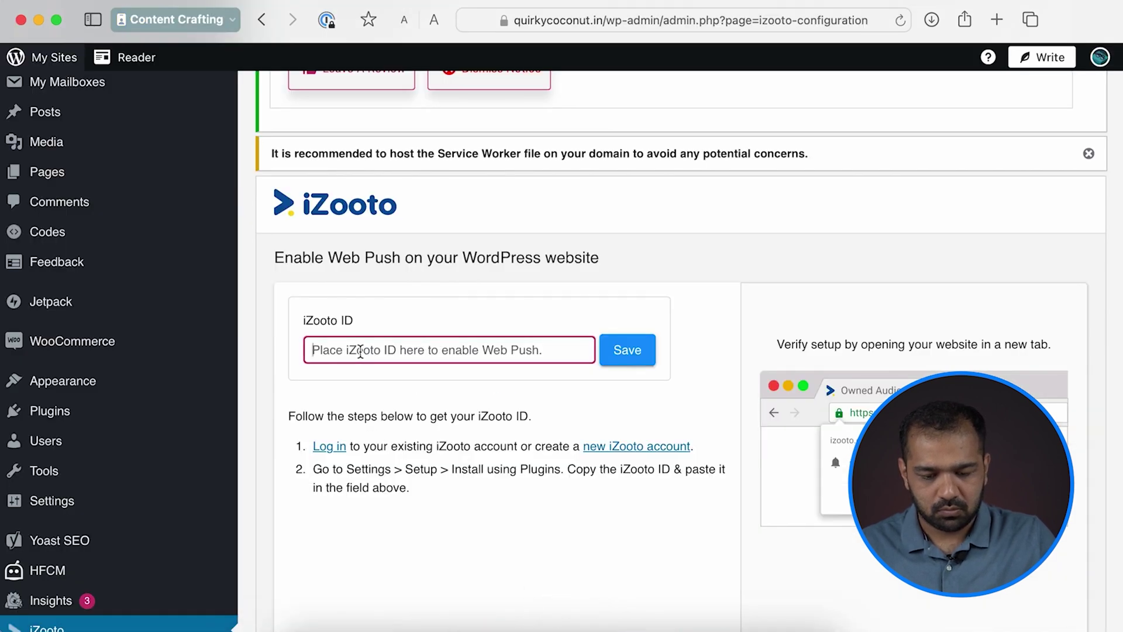
key(super+v)
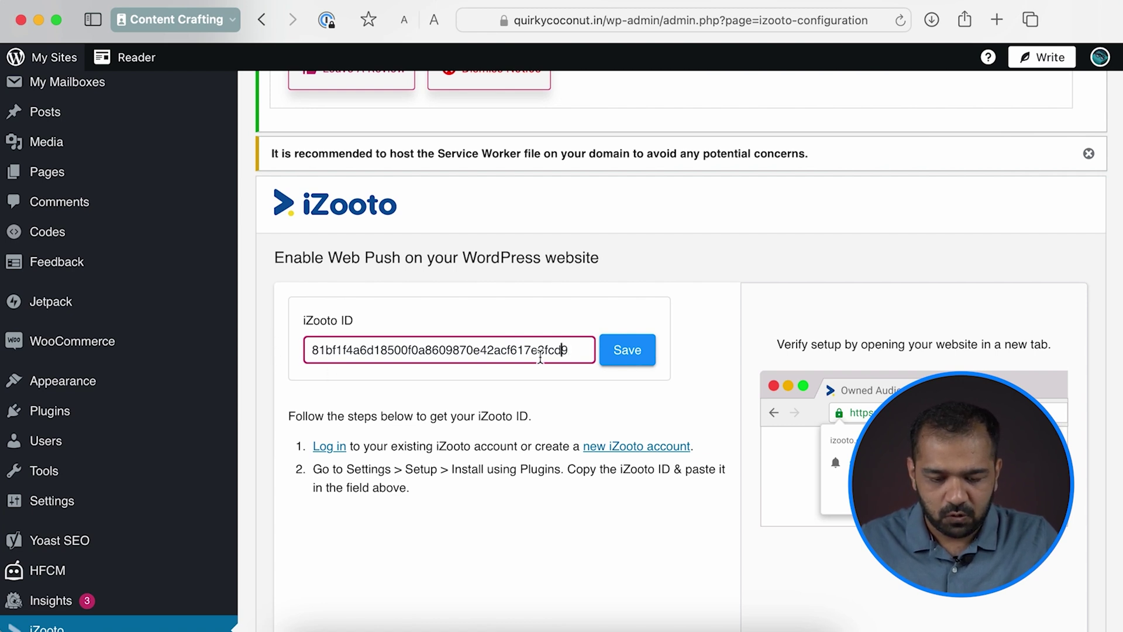
click(642, 355)
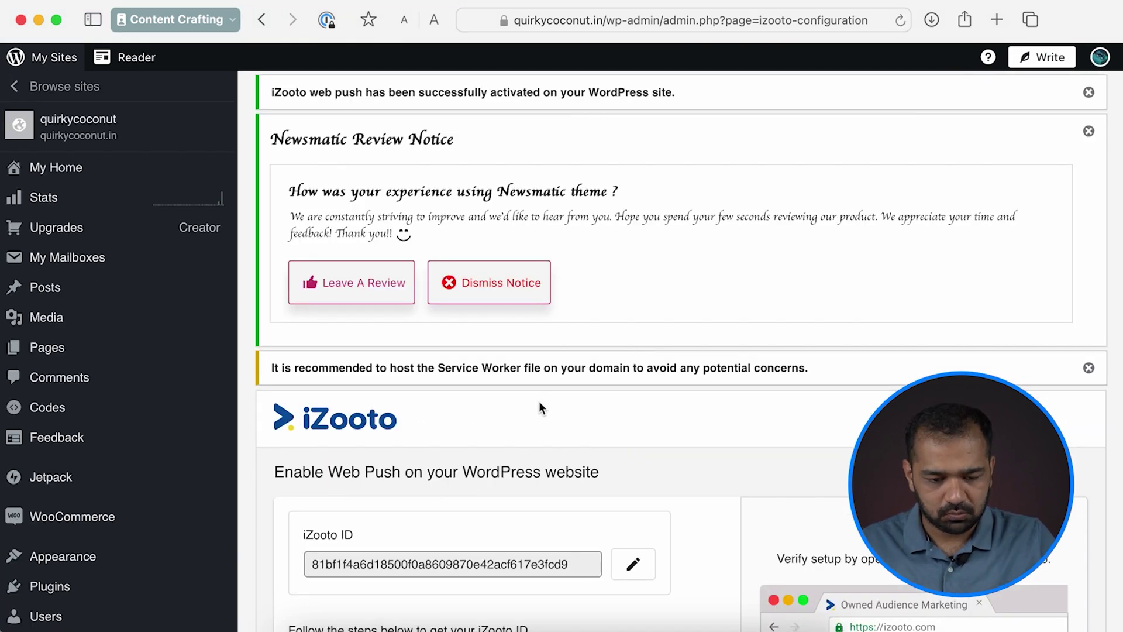
Step: Open iZooto's Setup settings and verify the installation on the website
click(639, 623)
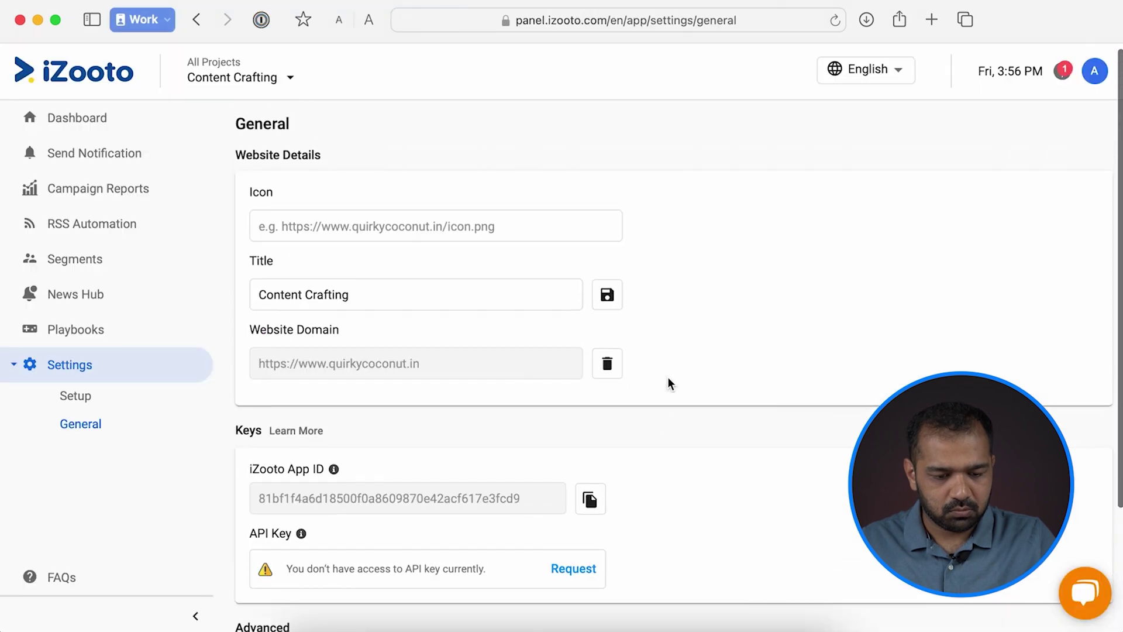
click(87, 397)
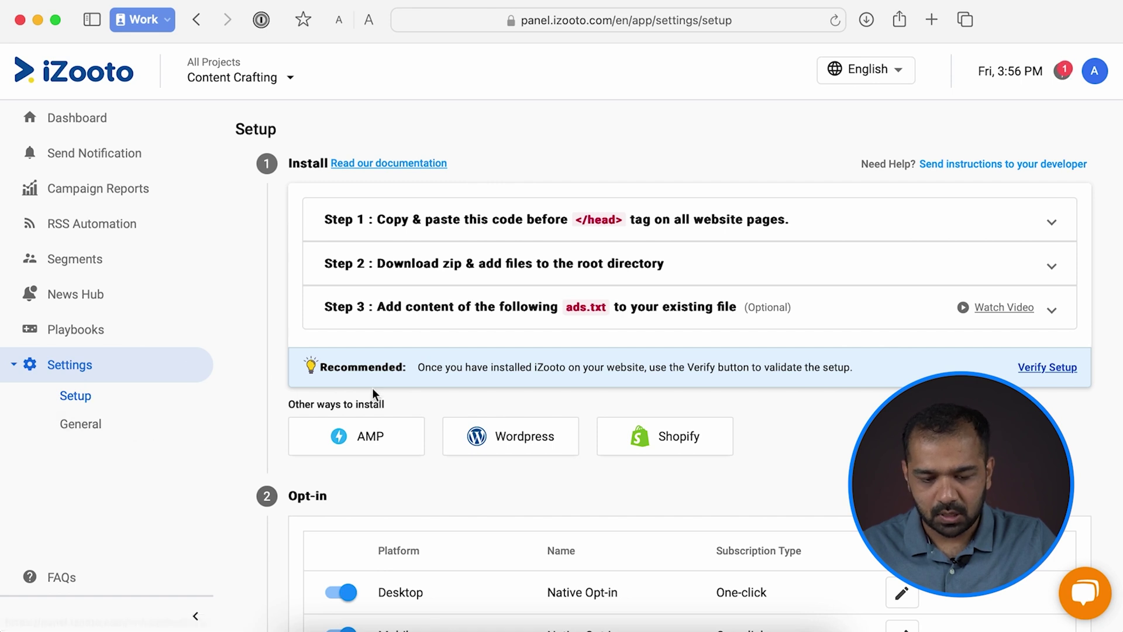
scroll(809, 471, down, 1)
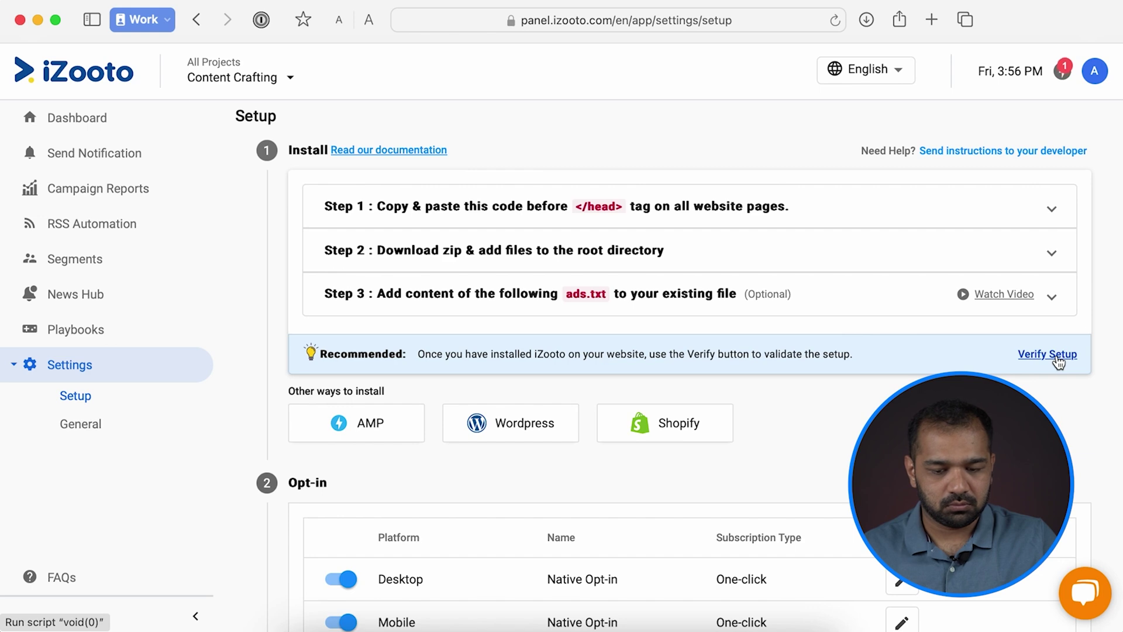
click(1057, 356)
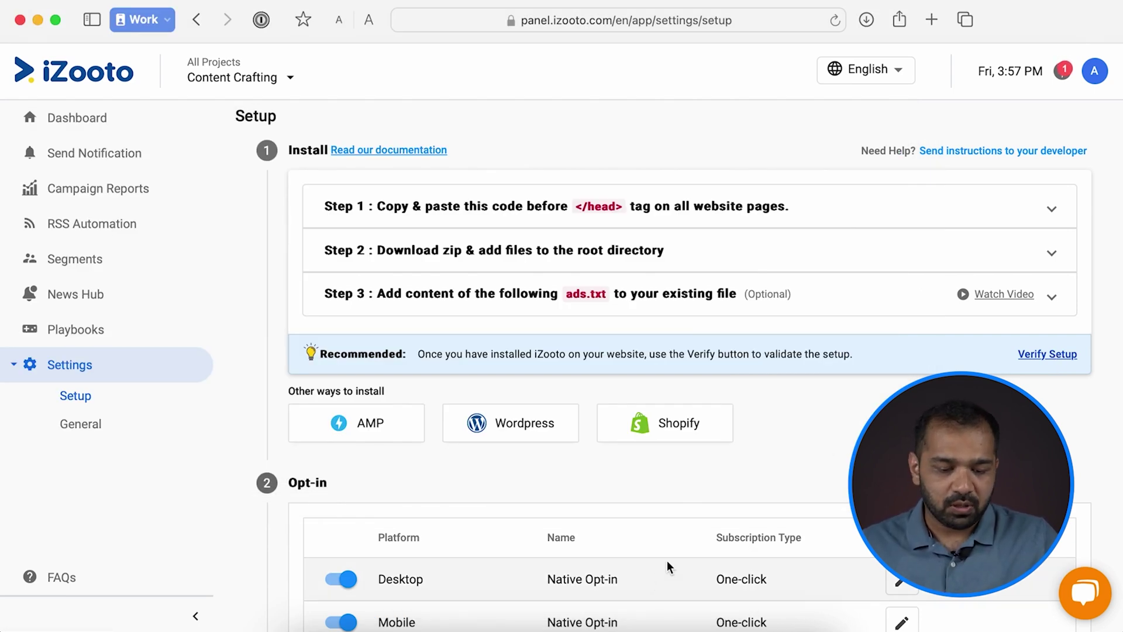
Step: Open the Desktop opt-in design editor from the Opt-in section
scroll(760, 427, down, 3)
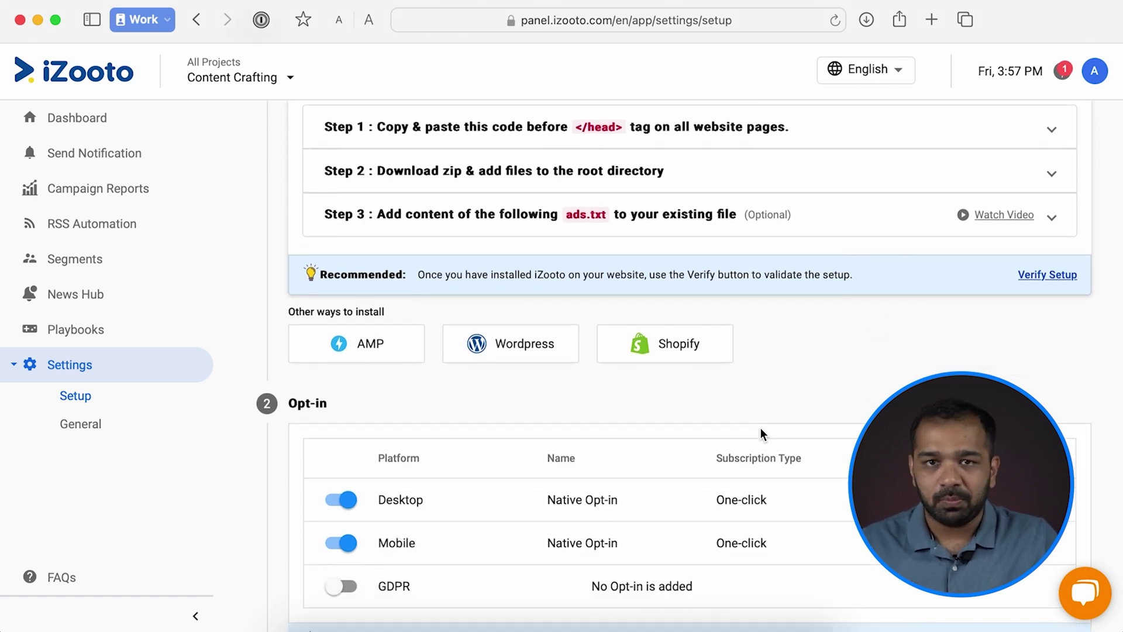
scroll(761, 430, down, 2)
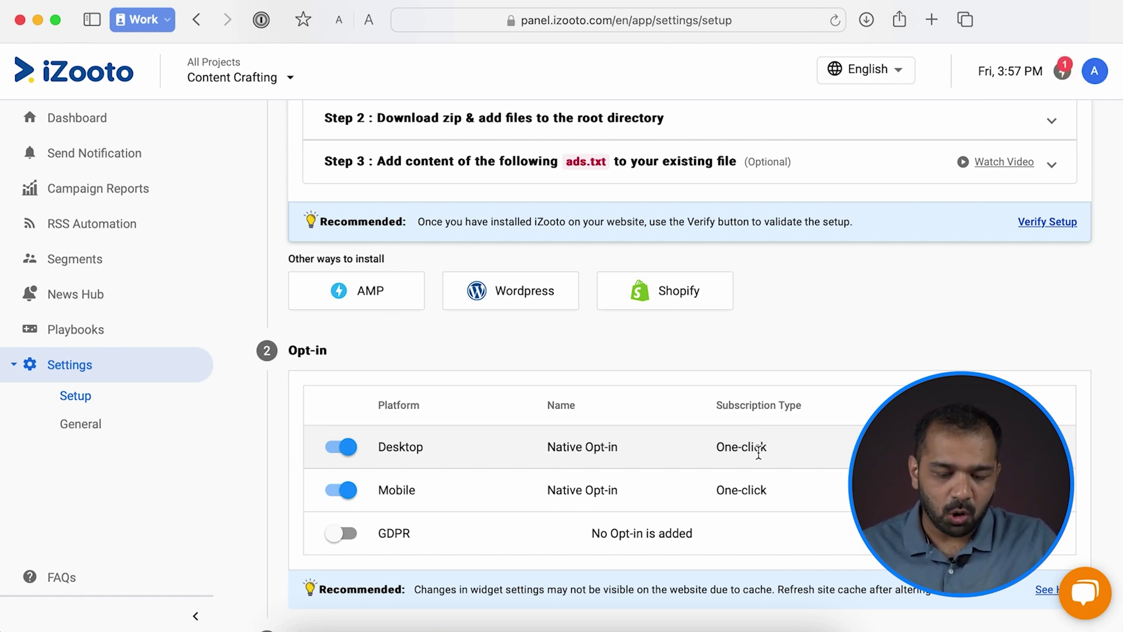
scroll(759, 451, down, 2)
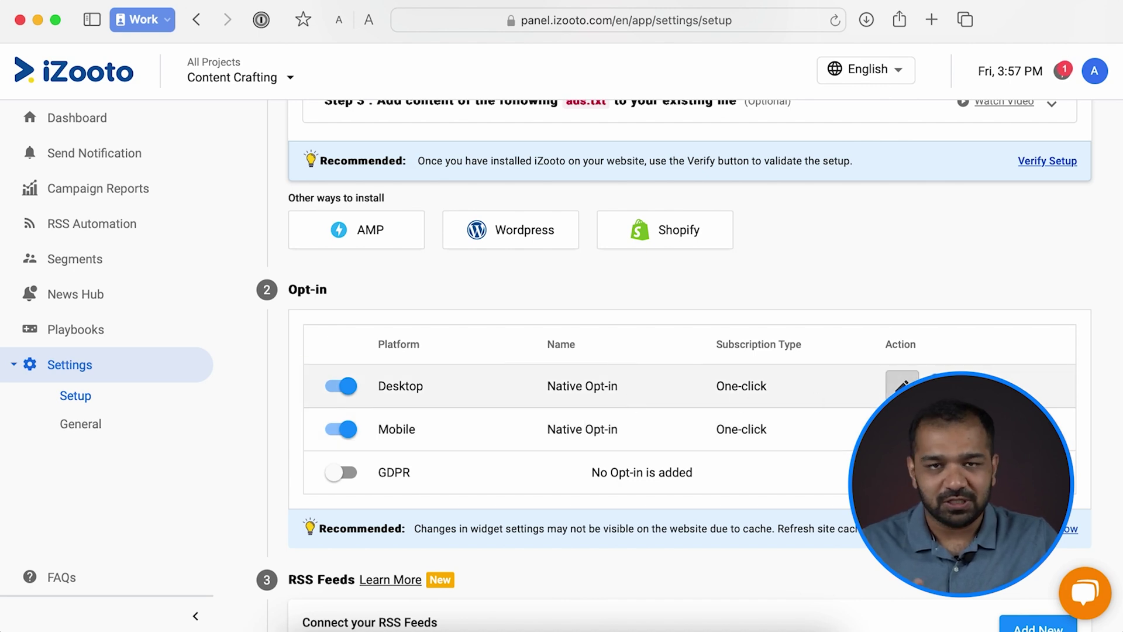
click(887, 391)
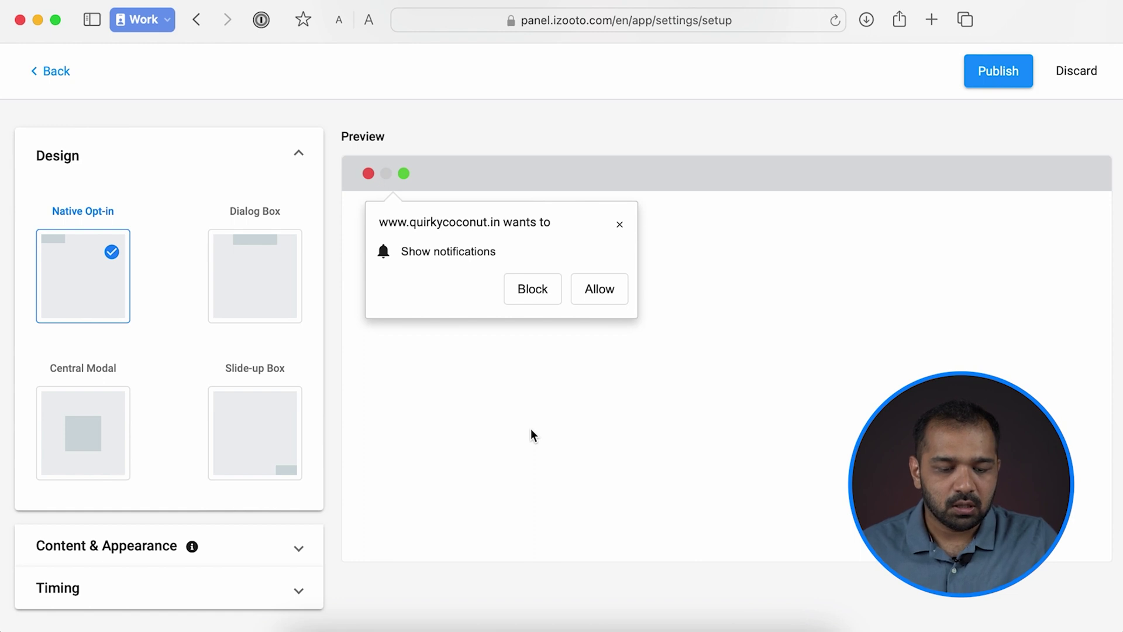
Step: Compare the Dialog Box and Central Modal designs, then keep Native Opt-in for desktop
click(93, 296)
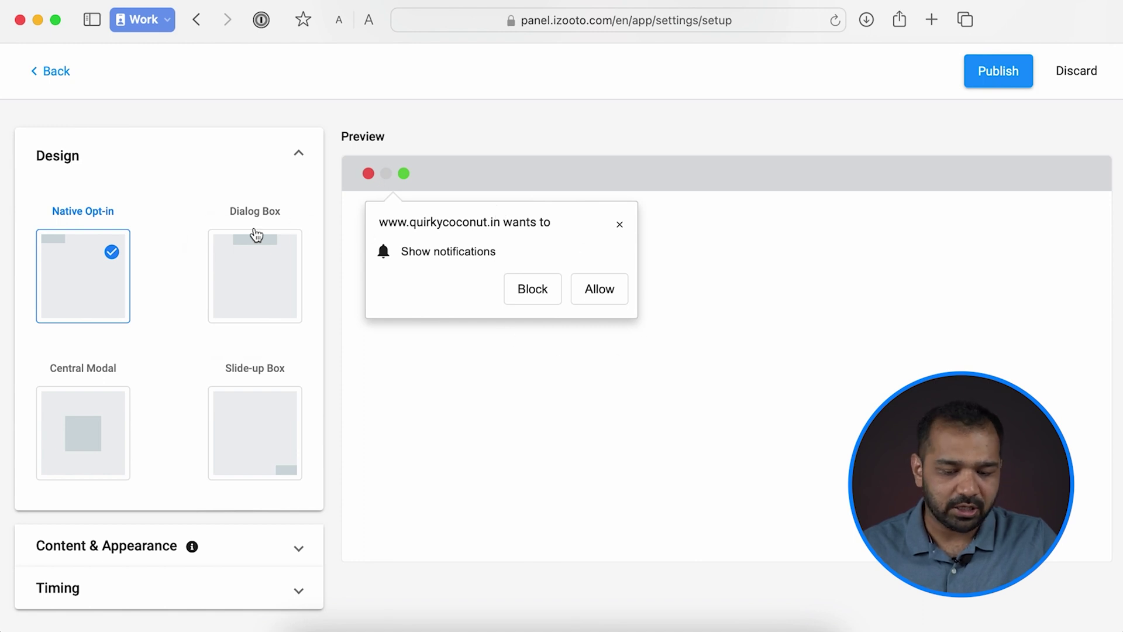
click(255, 254)
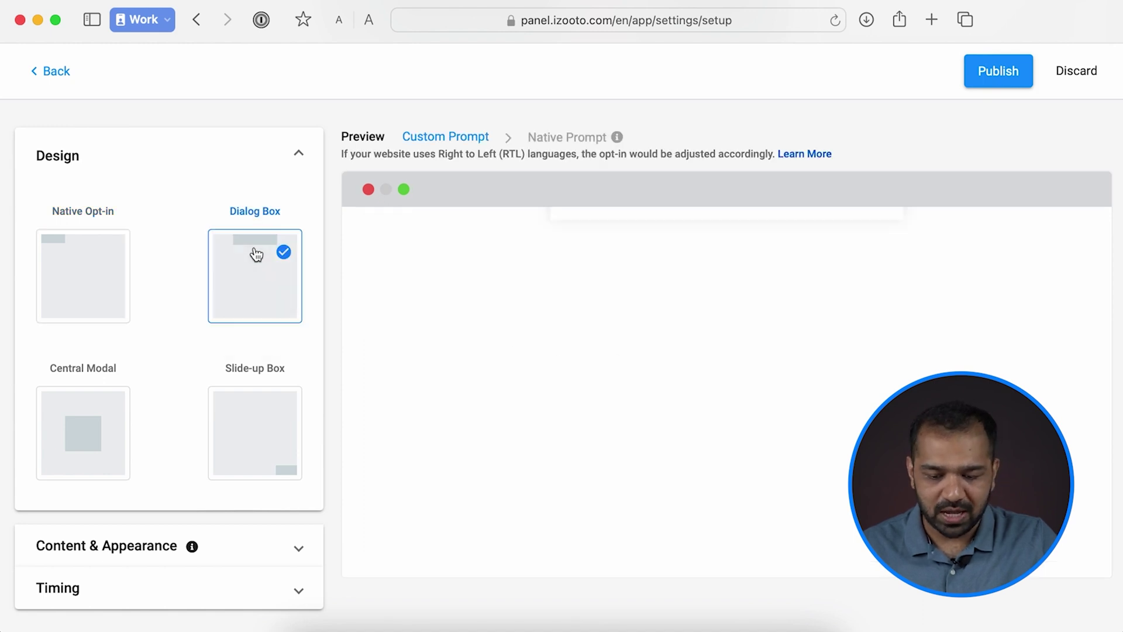
click(97, 402)
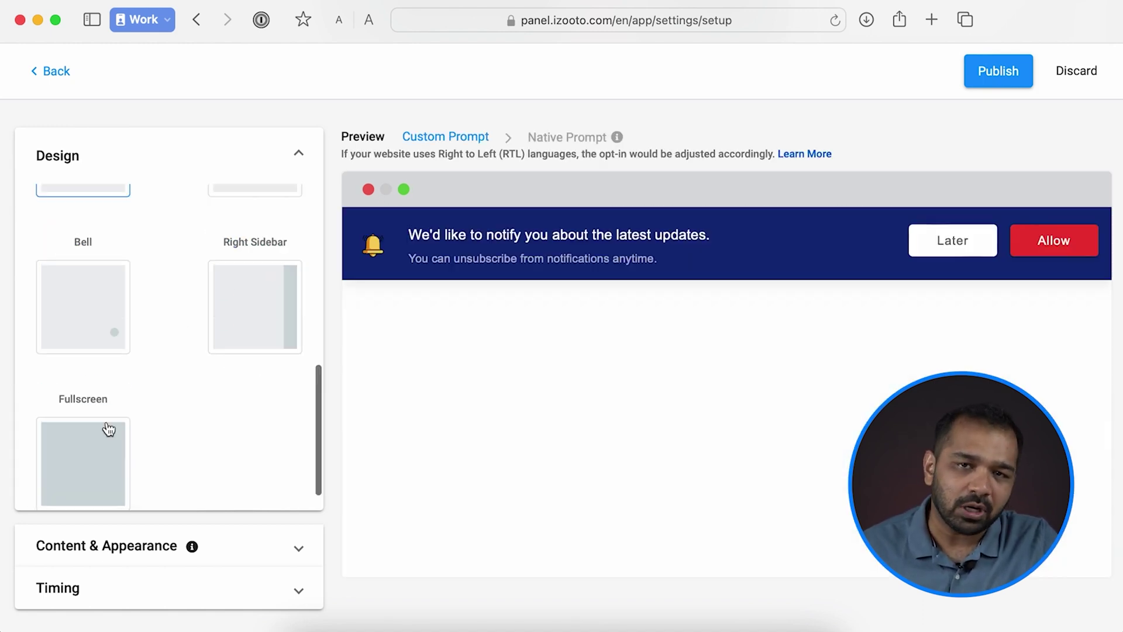
scroll(108, 428, up, 5)
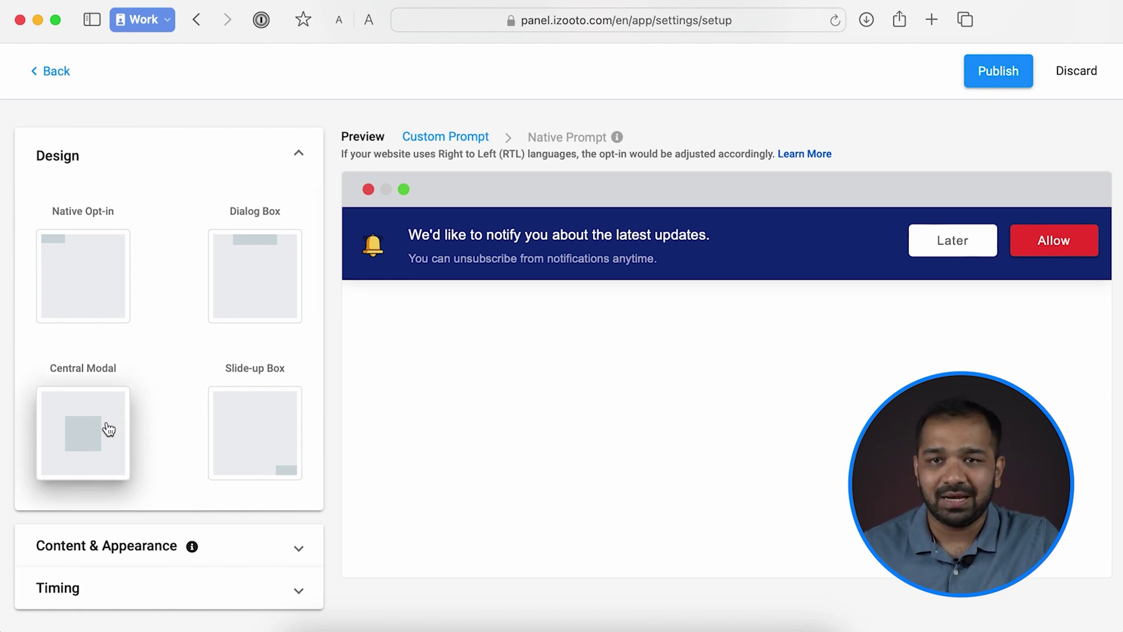
click(106, 250)
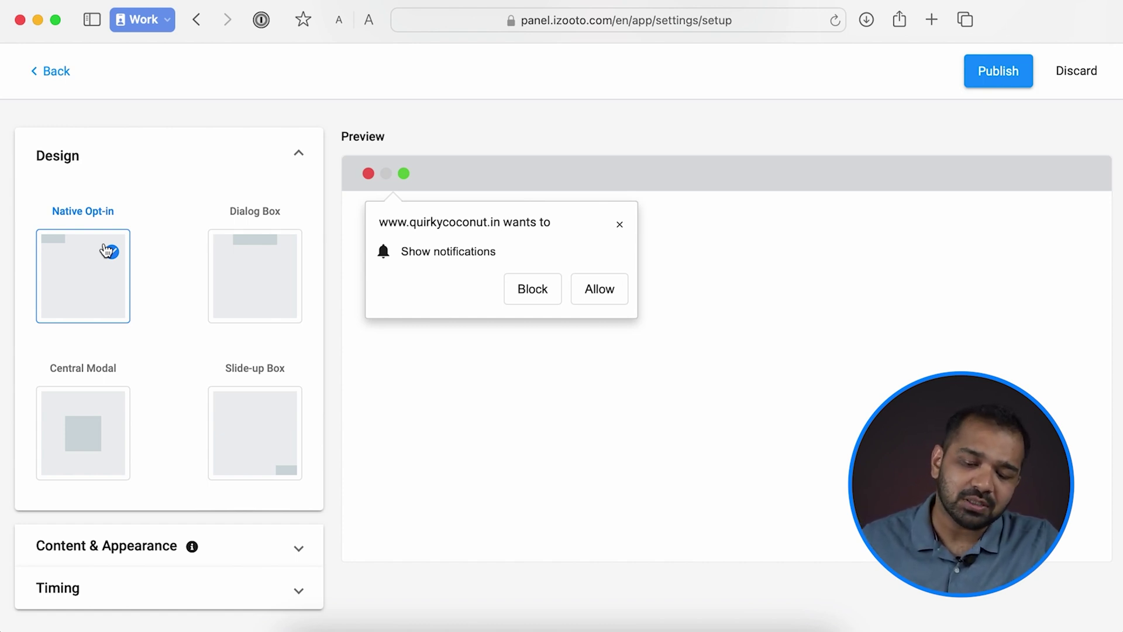
click(222, 264)
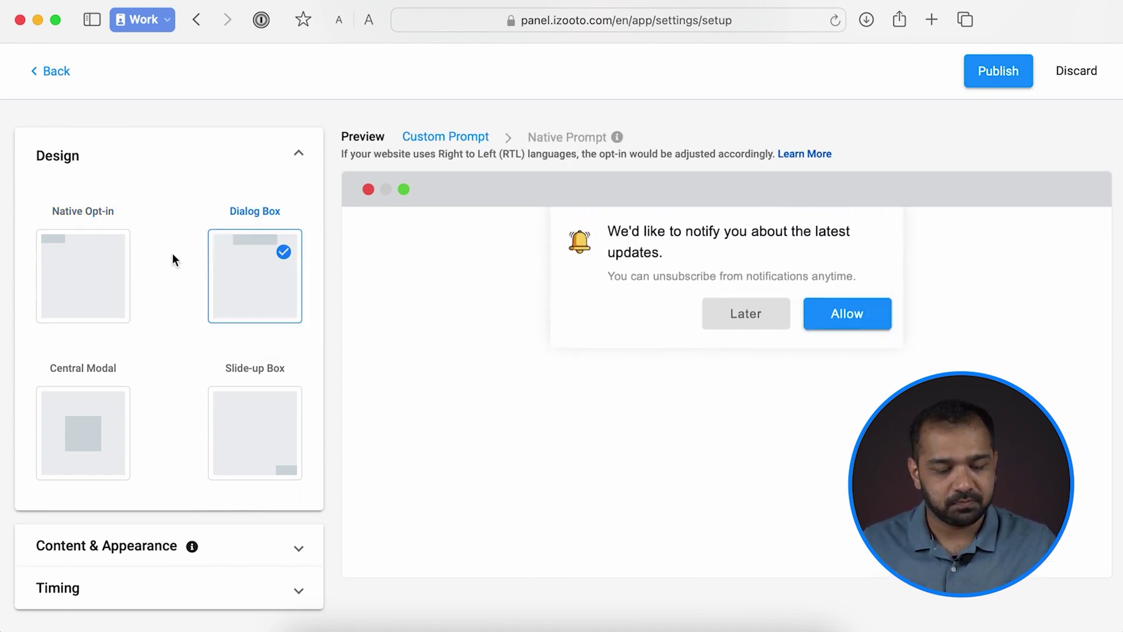
click(83, 271)
scroll(224, 499, down, 2)
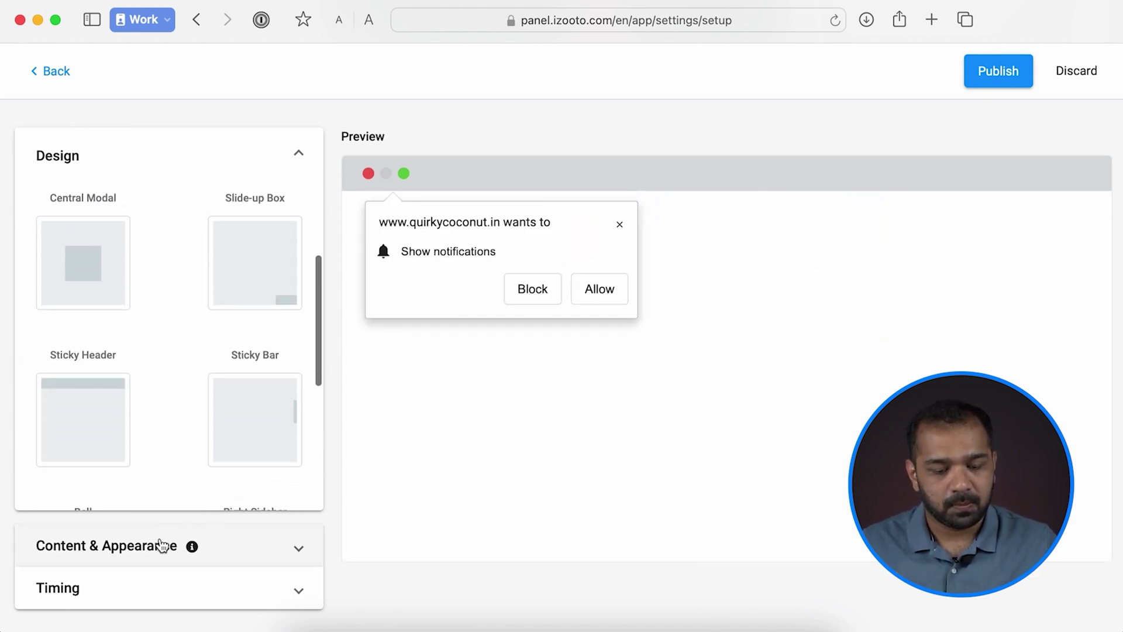
click(162, 546)
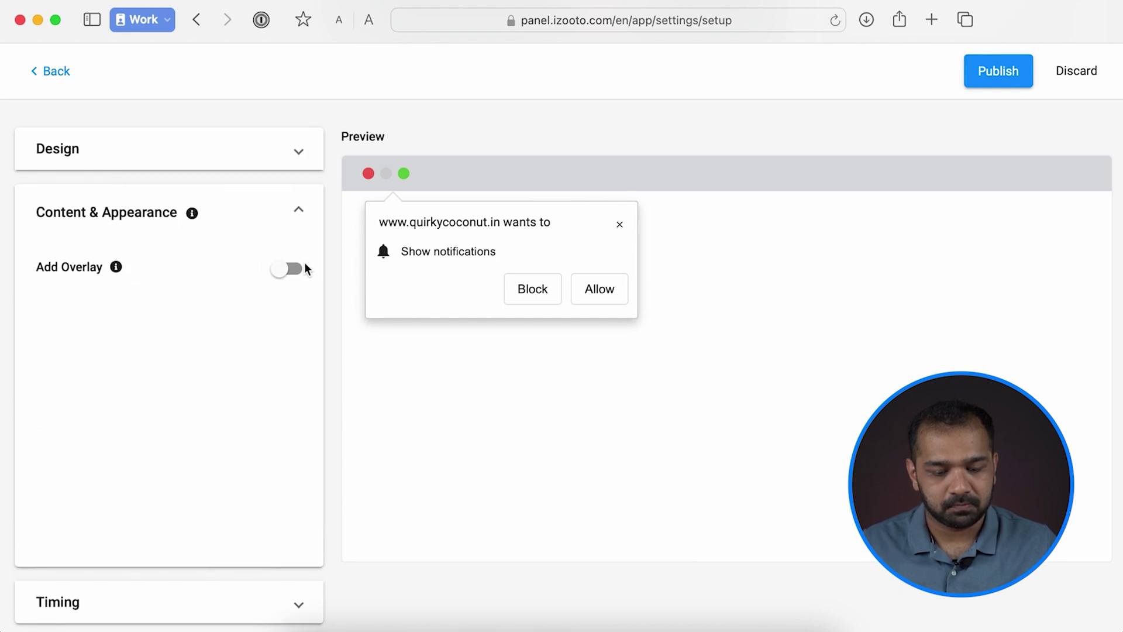
Step: Try the overlay with its default 'Click on Allow' message, then turn Add Overlay off
click(289, 272)
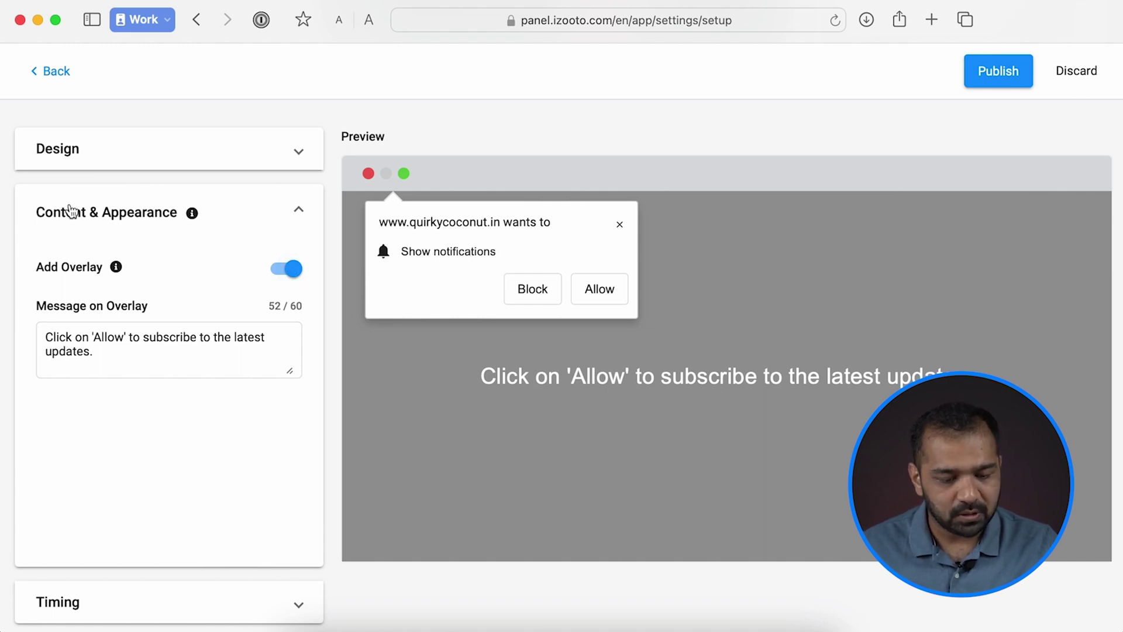
click(137, 368)
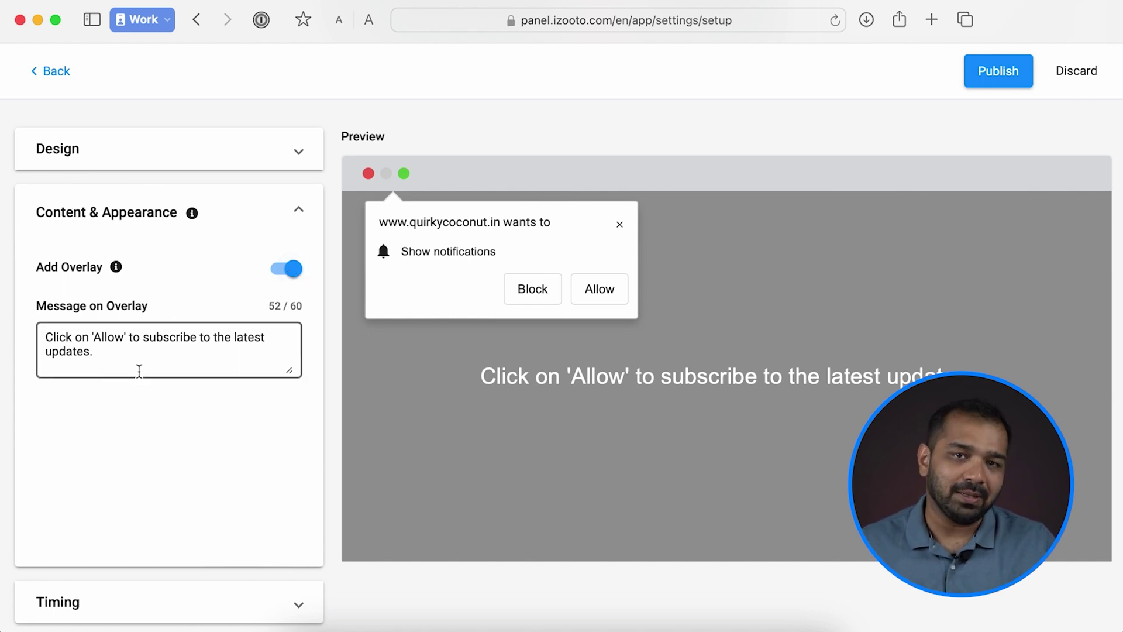
click(120, 361)
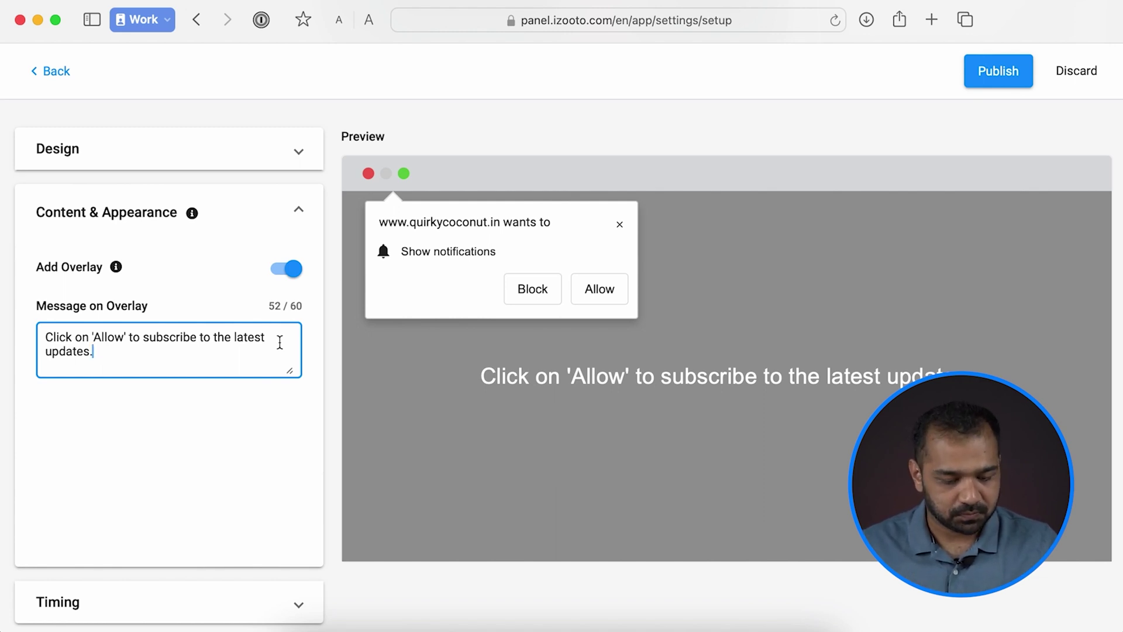
click(289, 268)
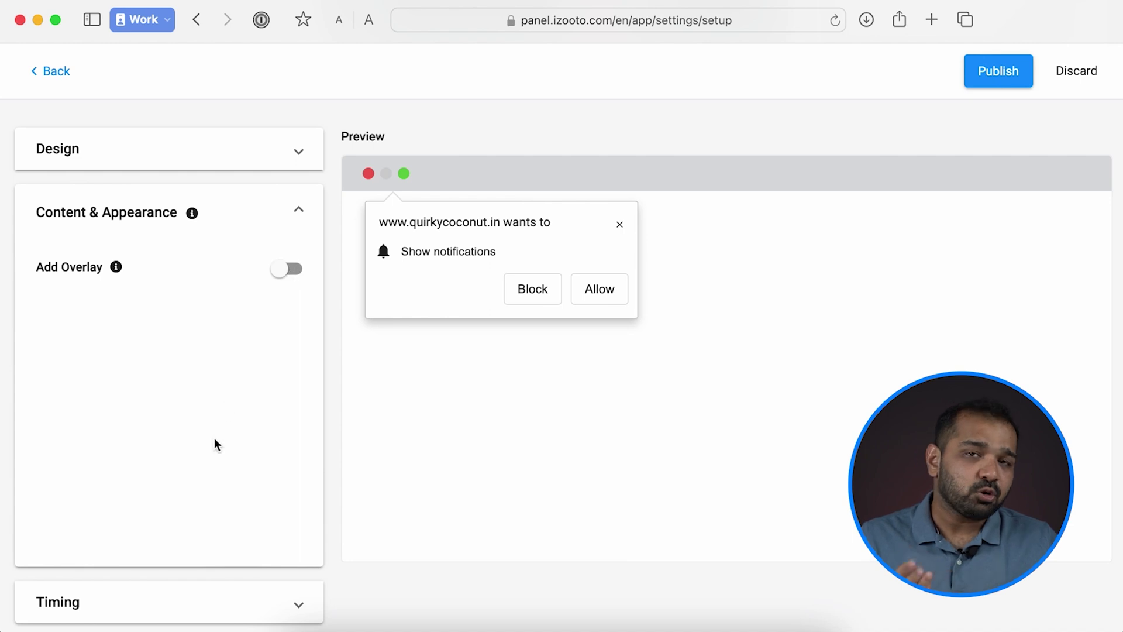
Step: Set the Timing delay option to 10 seconds but keep the opt-in showing immediately
click(189, 606)
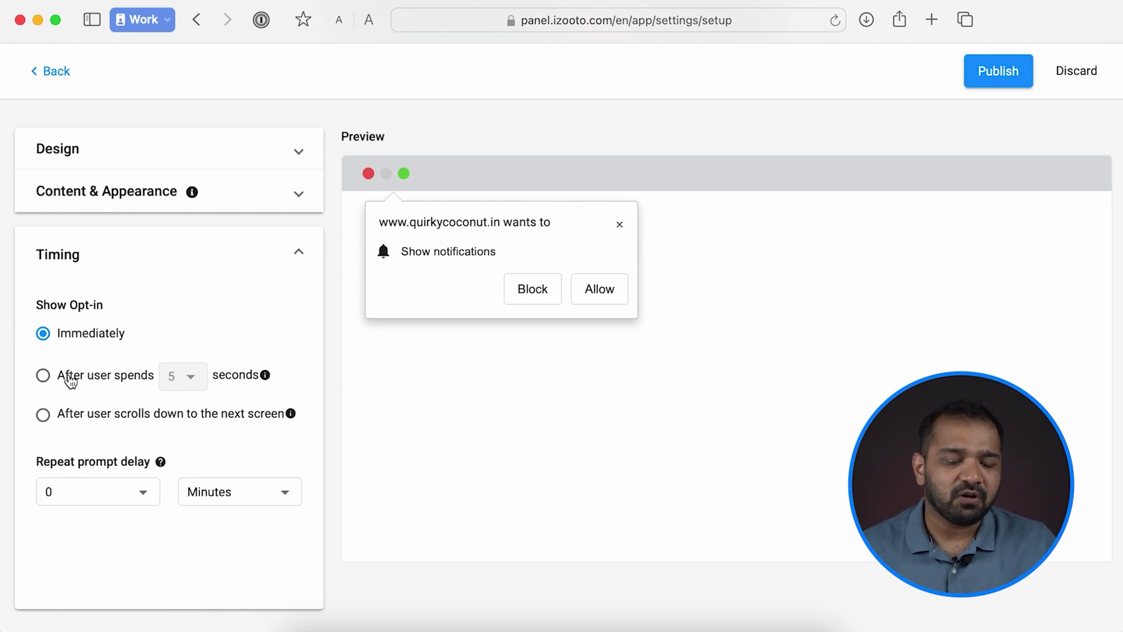
click(47, 379)
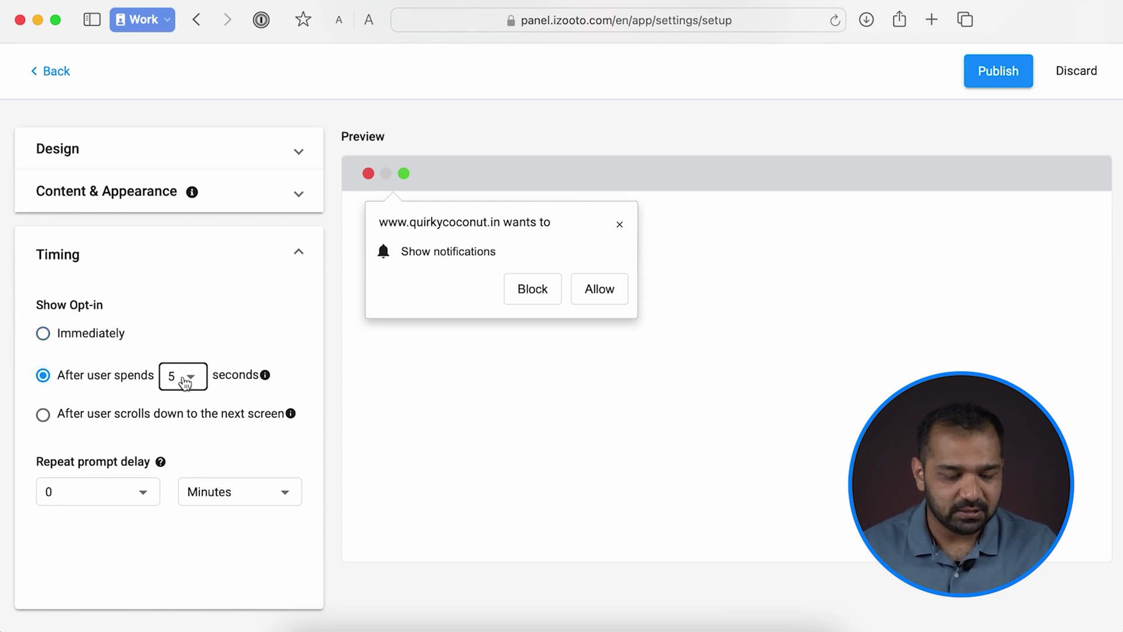
click(187, 377)
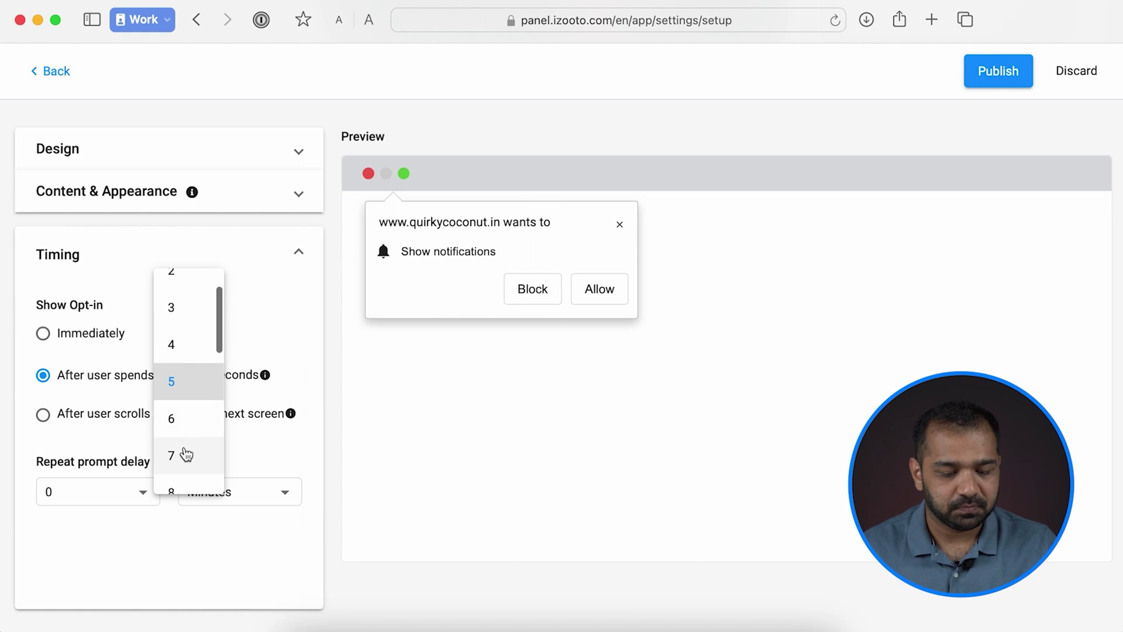
scroll(184, 459, down, 2)
scroll(185, 465, down, 2)
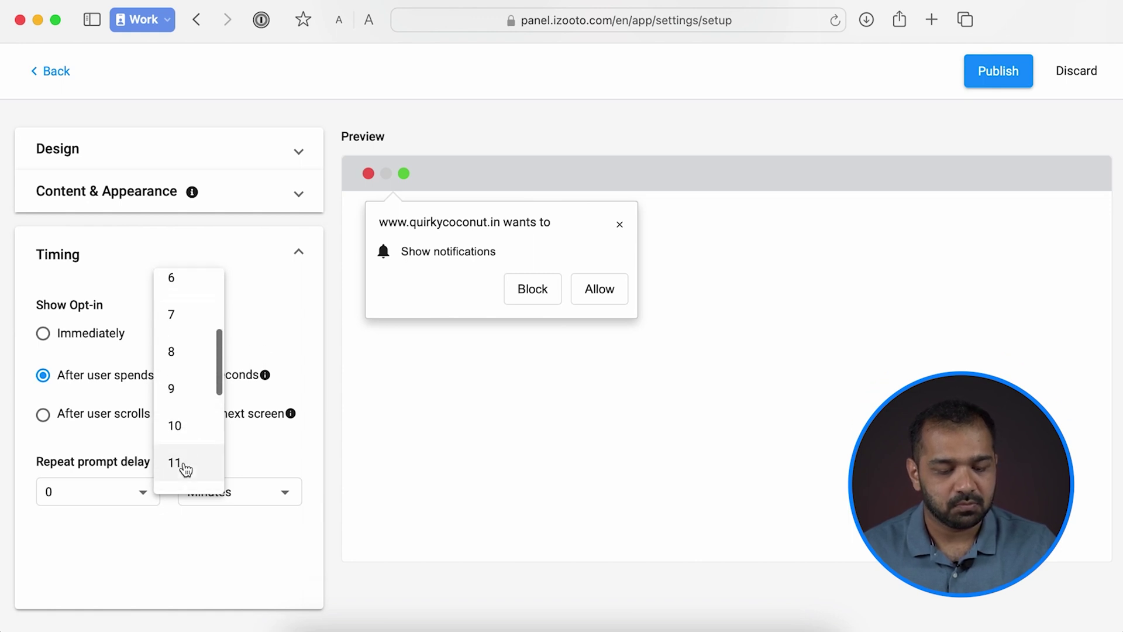
click(180, 429)
click(258, 452)
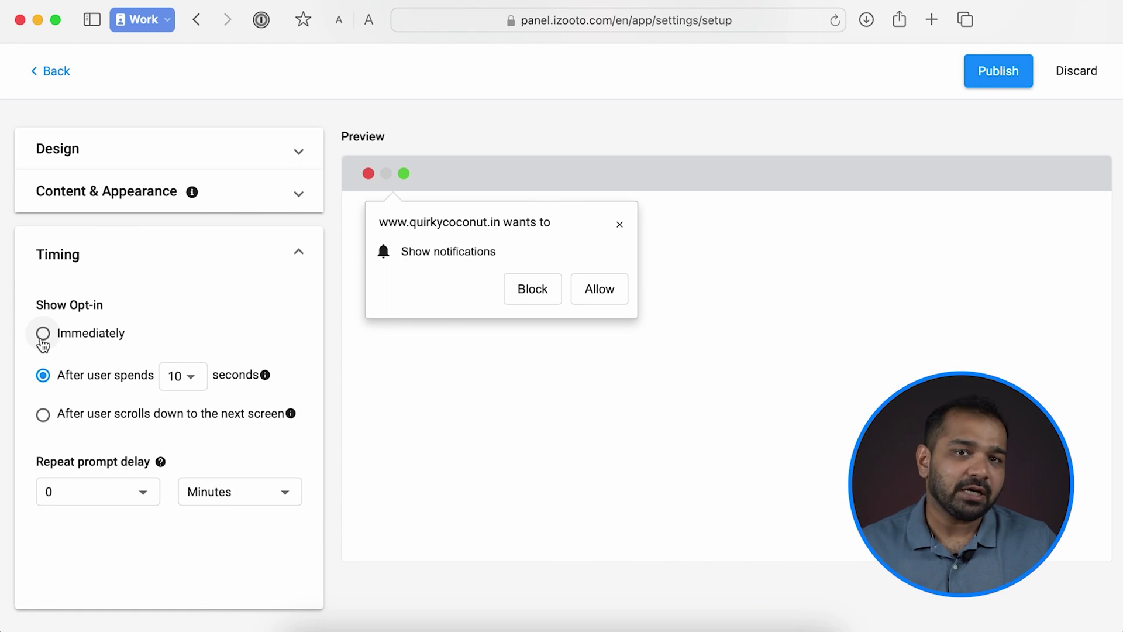
click(43, 334)
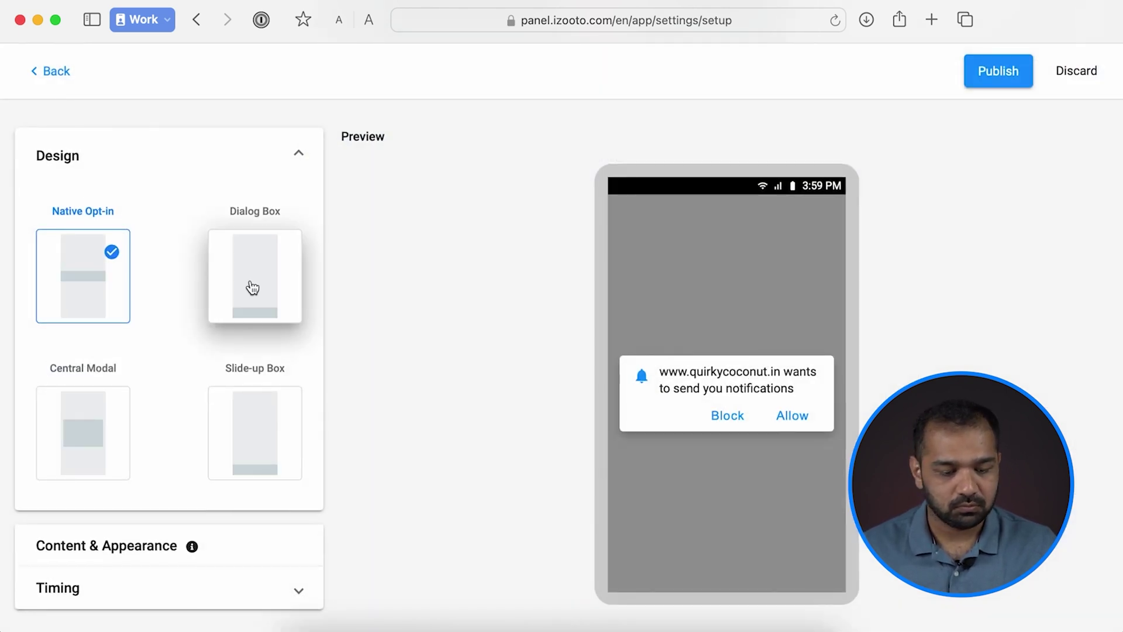
Step: Preview Dialog Box, Central Modal, Slide-up, Sticky Header, Sticky Bar and Fullscreen designs, then reselect Native Opt-in
click(252, 288)
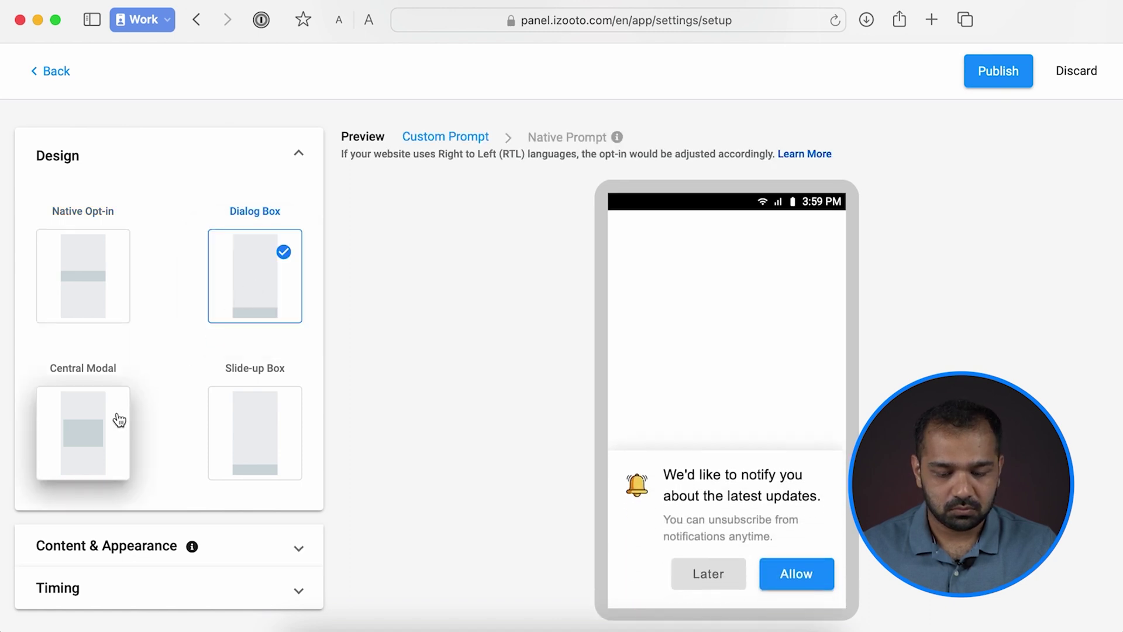
click(119, 420)
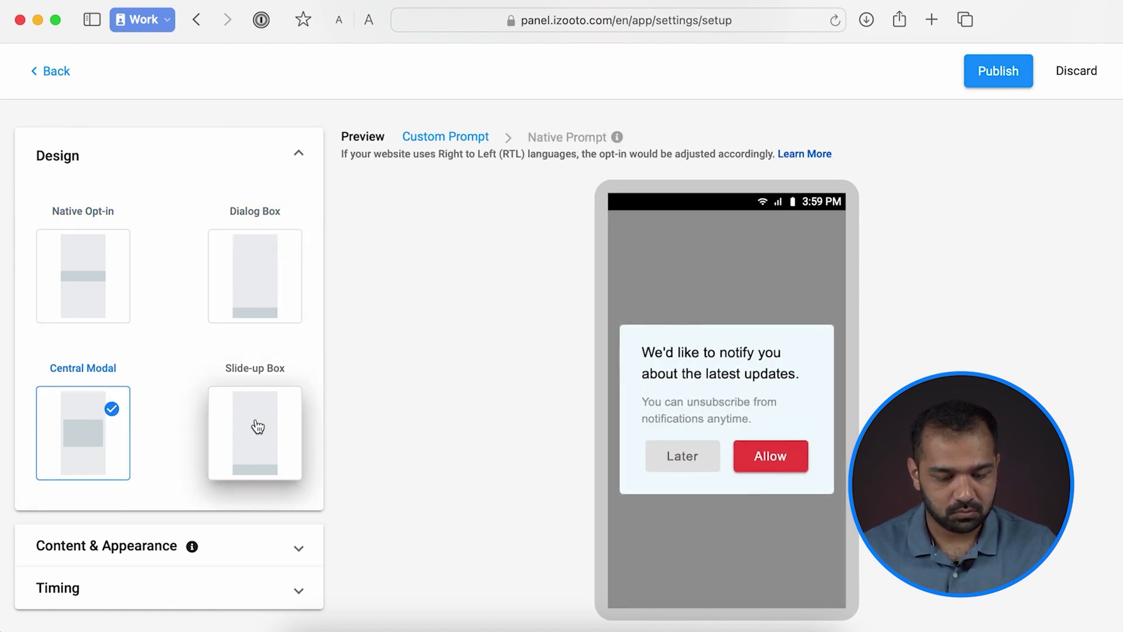
click(257, 427)
scroll(255, 426, down, 5)
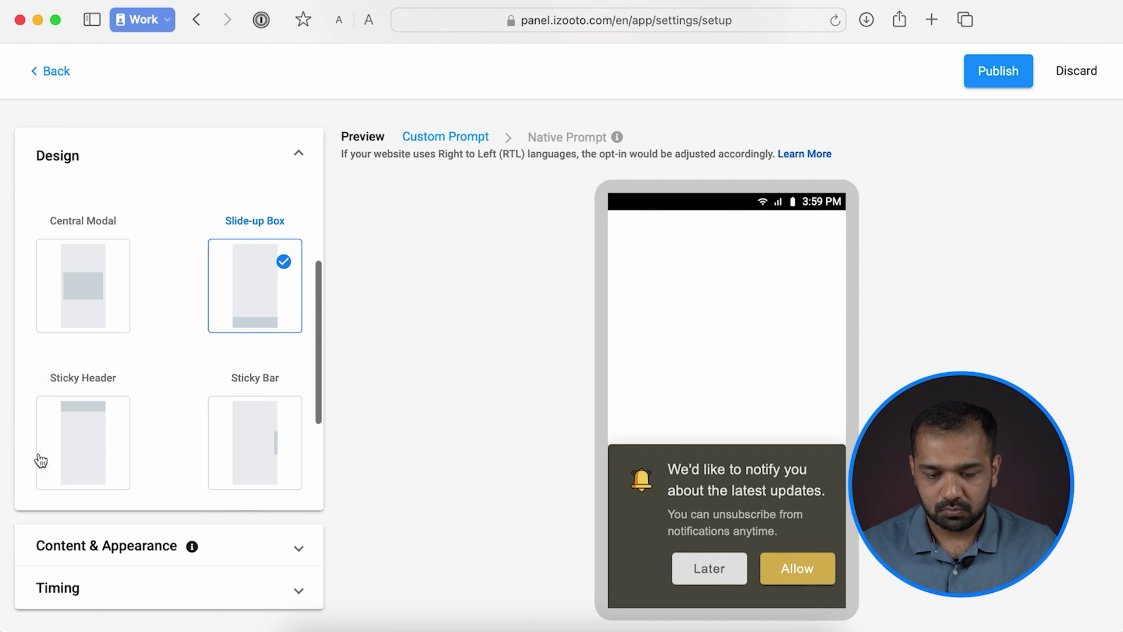
click(67, 460)
click(240, 427)
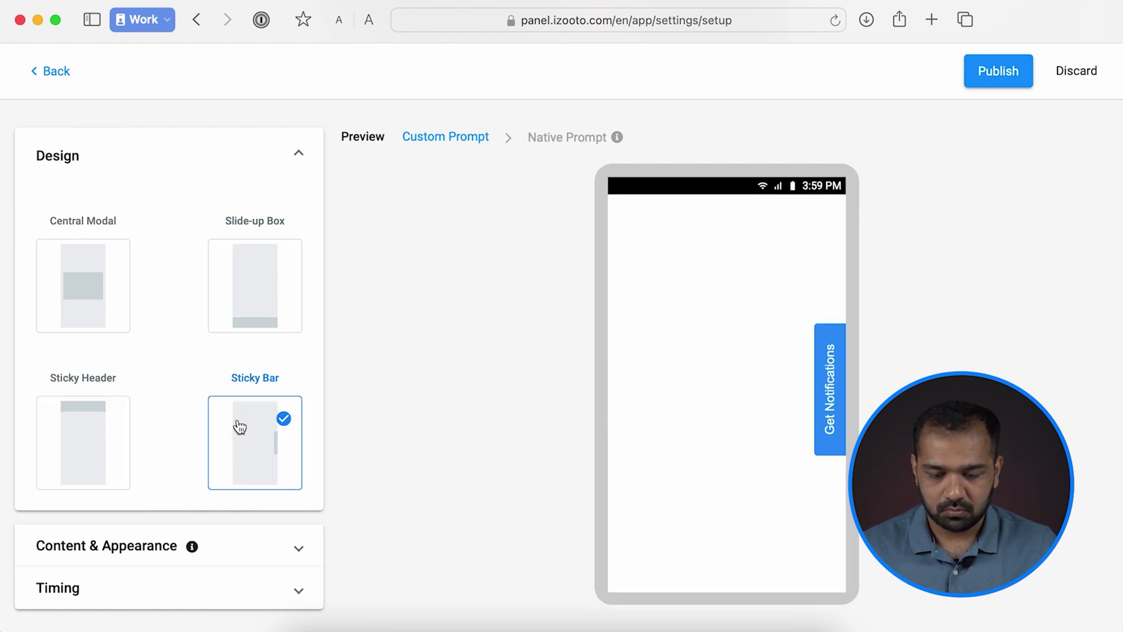
scroll(239, 427, down, 4)
click(239, 427)
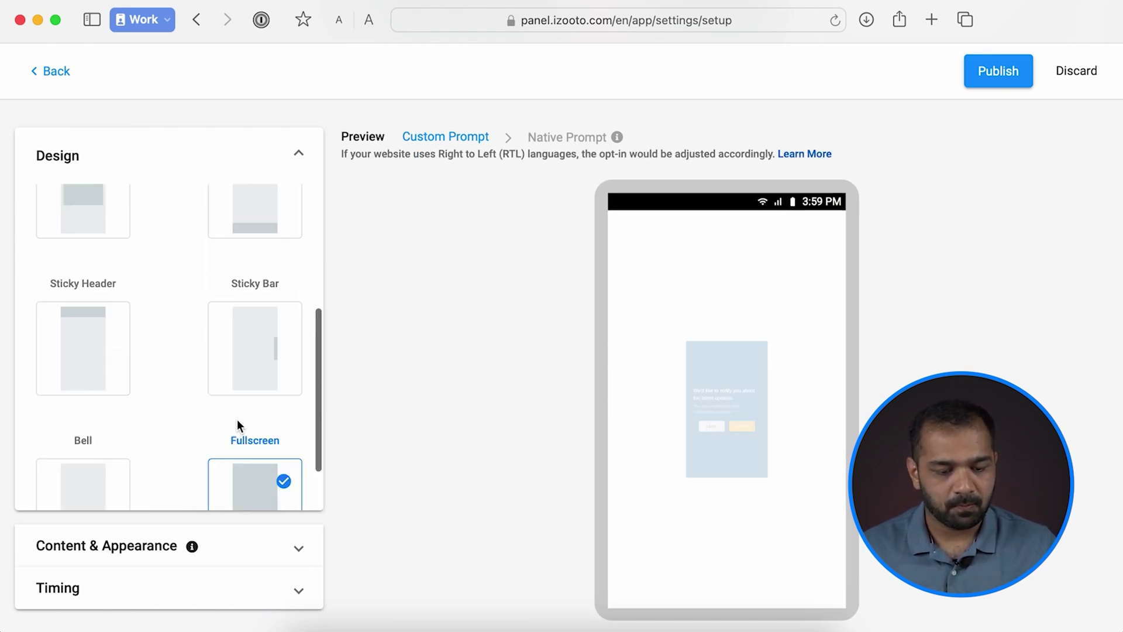
scroll(237, 426, up, 8)
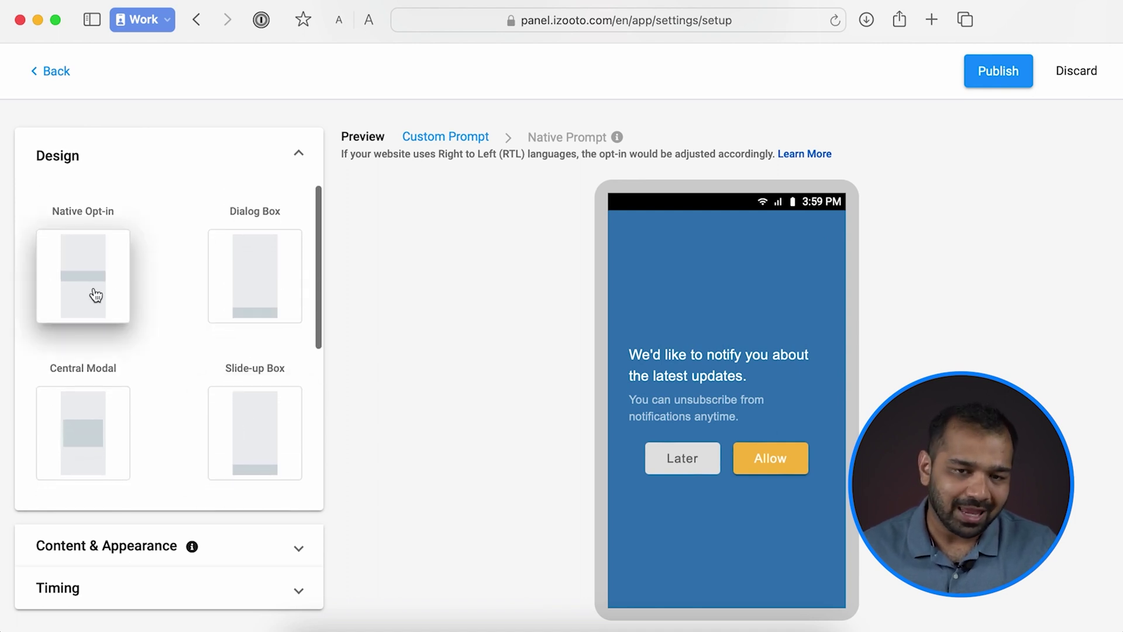
click(94, 292)
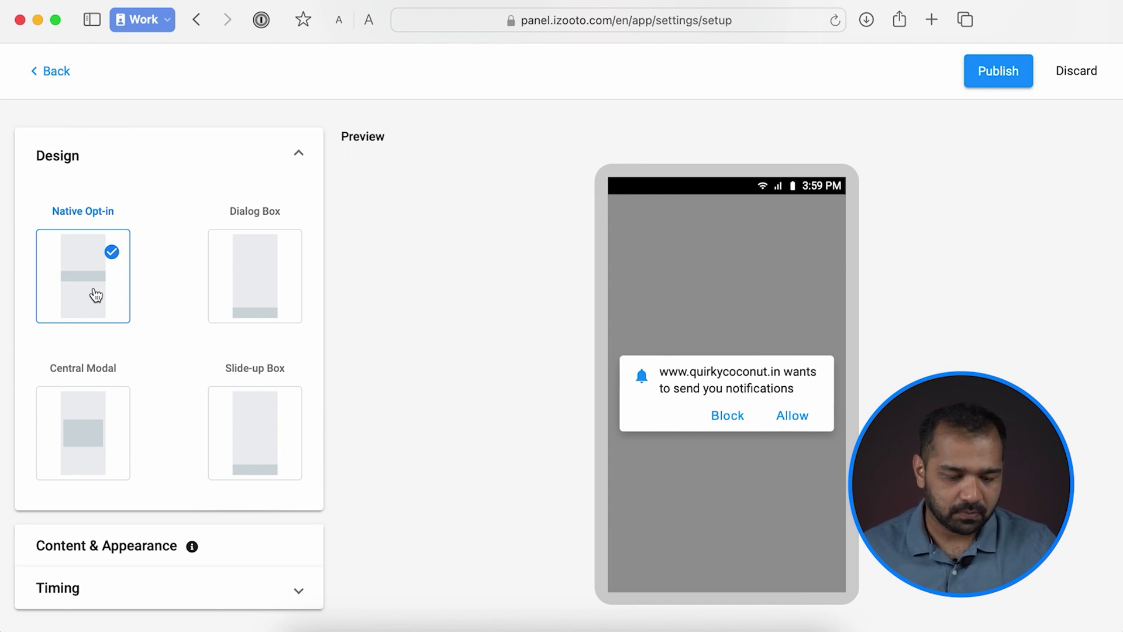
Step: Publish the opt-in settings and return to the WordPress iZooto configuration window
scroll(96, 295, down, 10)
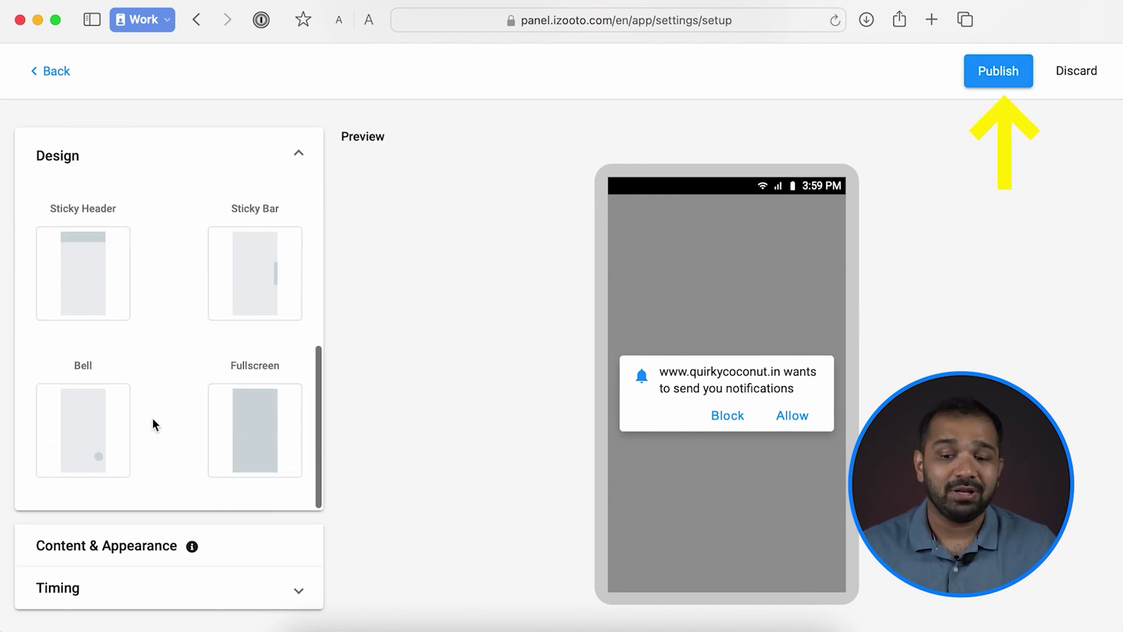
click(995, 76)
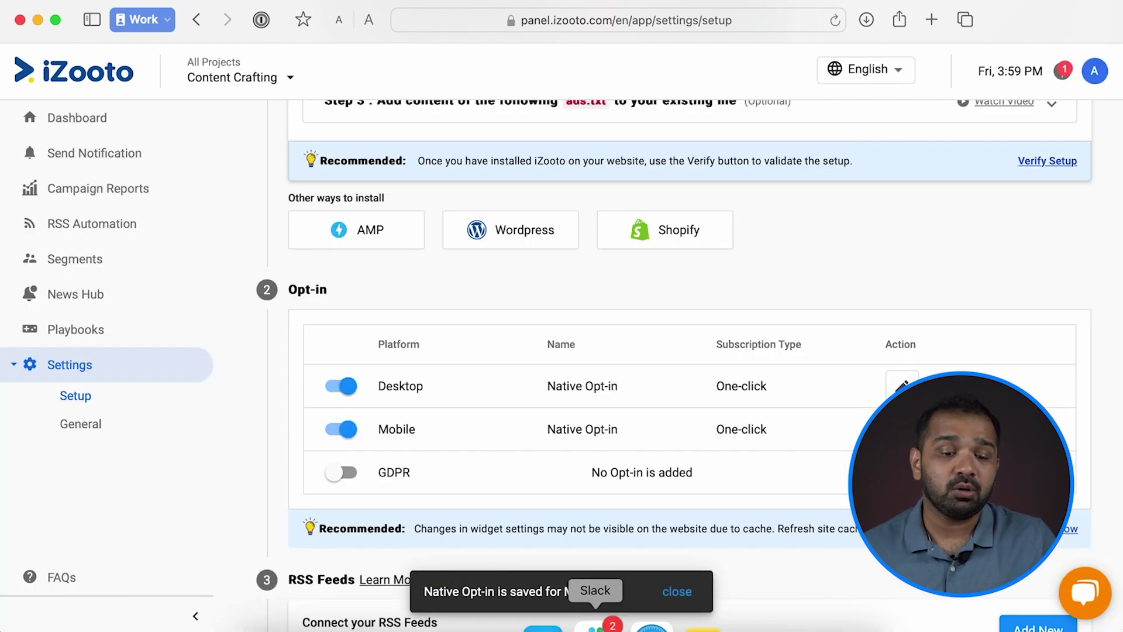
key(super+grave)
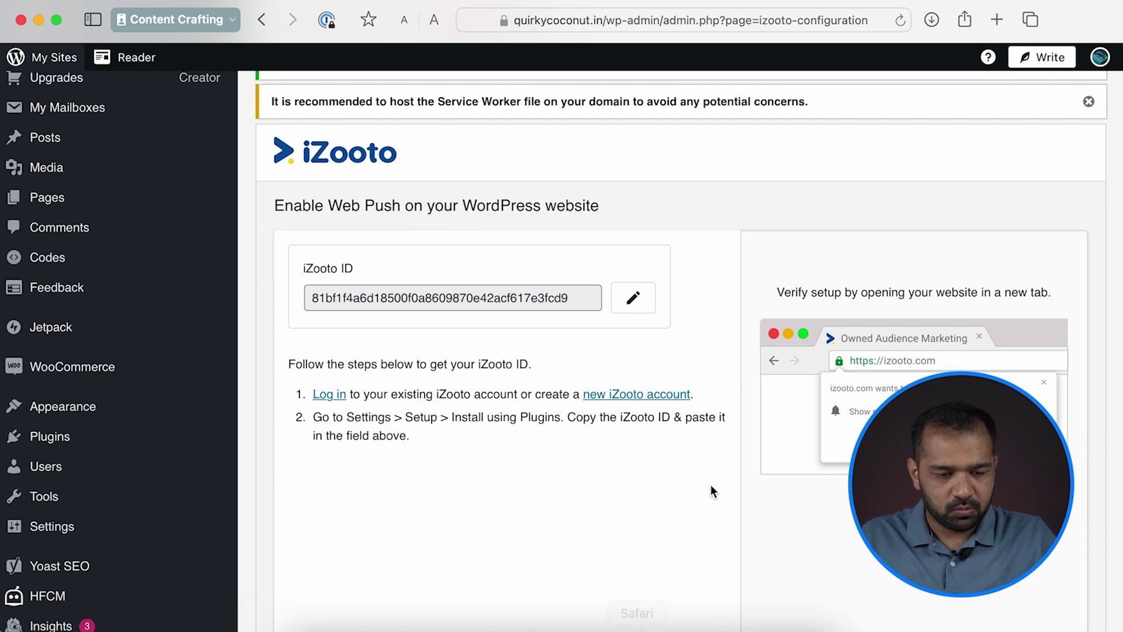
Step: Load quirkycoconut.in in a new Google Chrome tab
key(super+Tab)
click(342, 51)
text(qui)
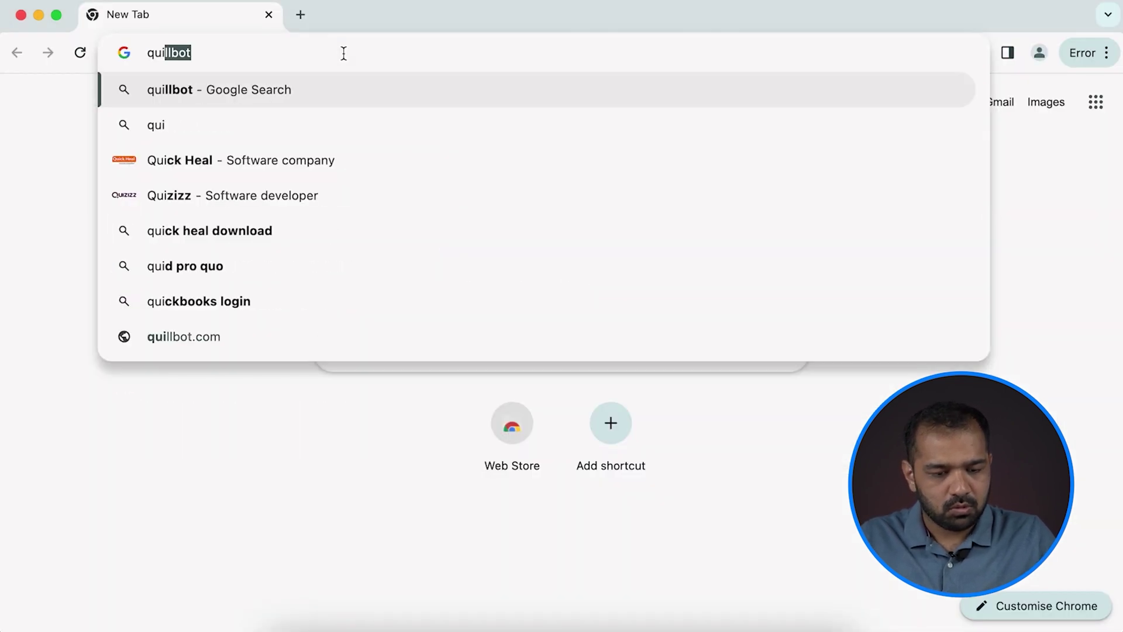
text(rkycoco)
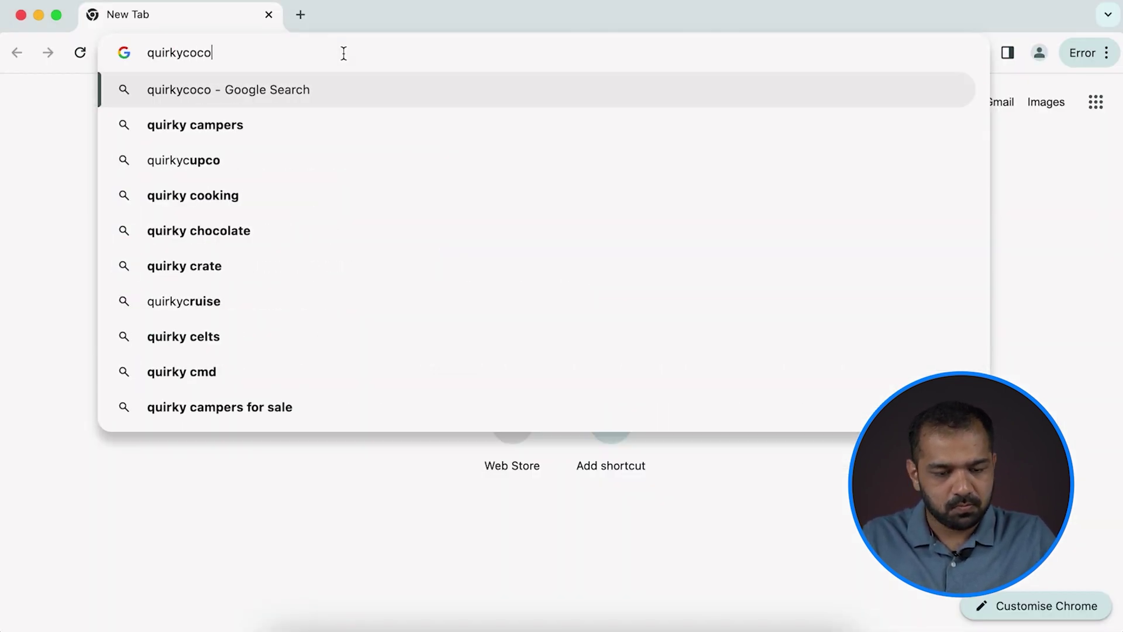
text(nut.in)
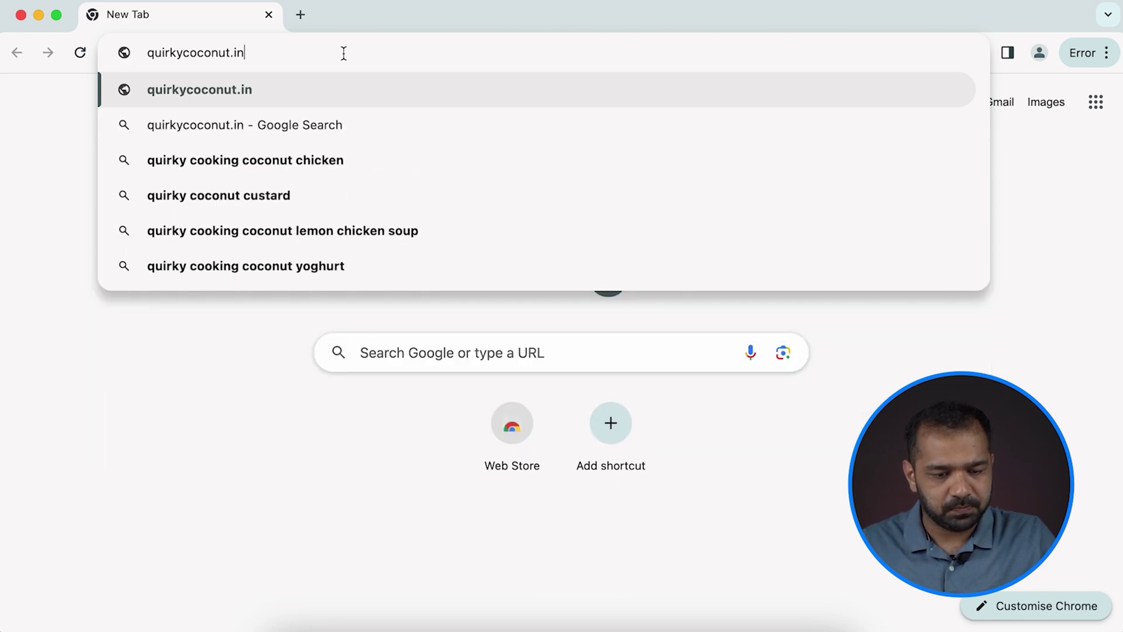
key(Return)
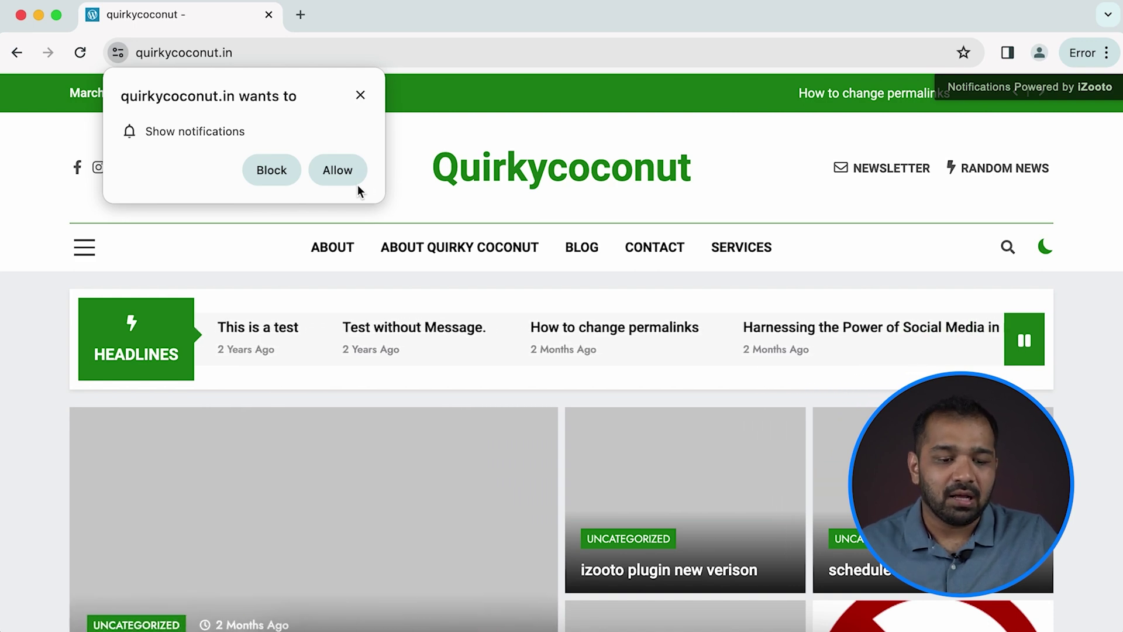
Step: Allow the site's iZooto notification prompt, then list Safari's open windows from the Dock
click(337, 170)
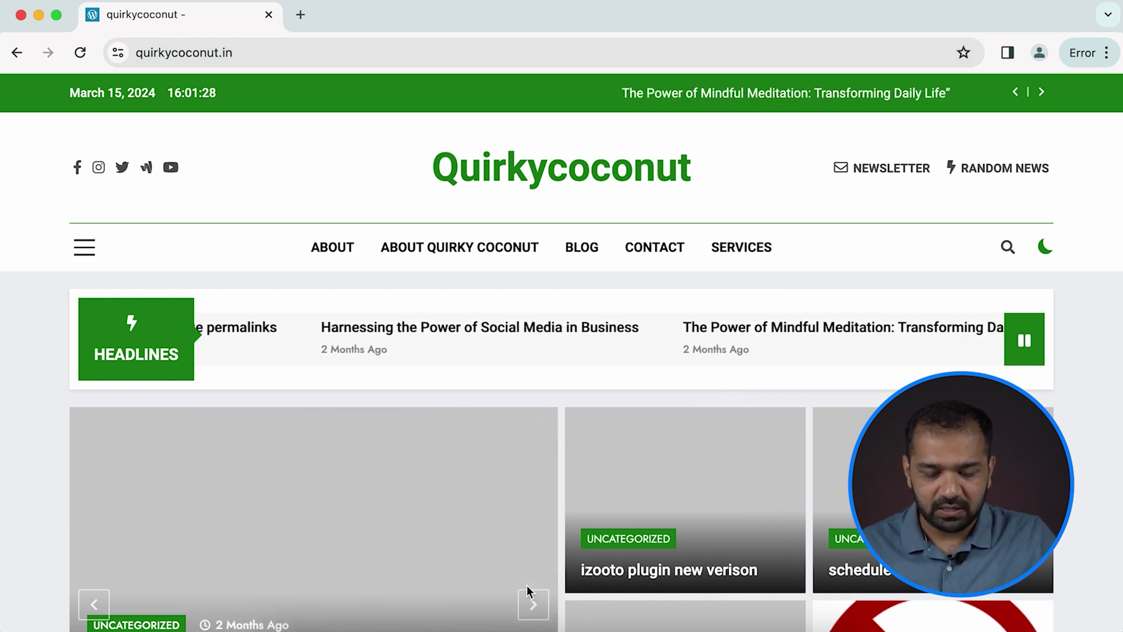
mouse_move(622, 627)
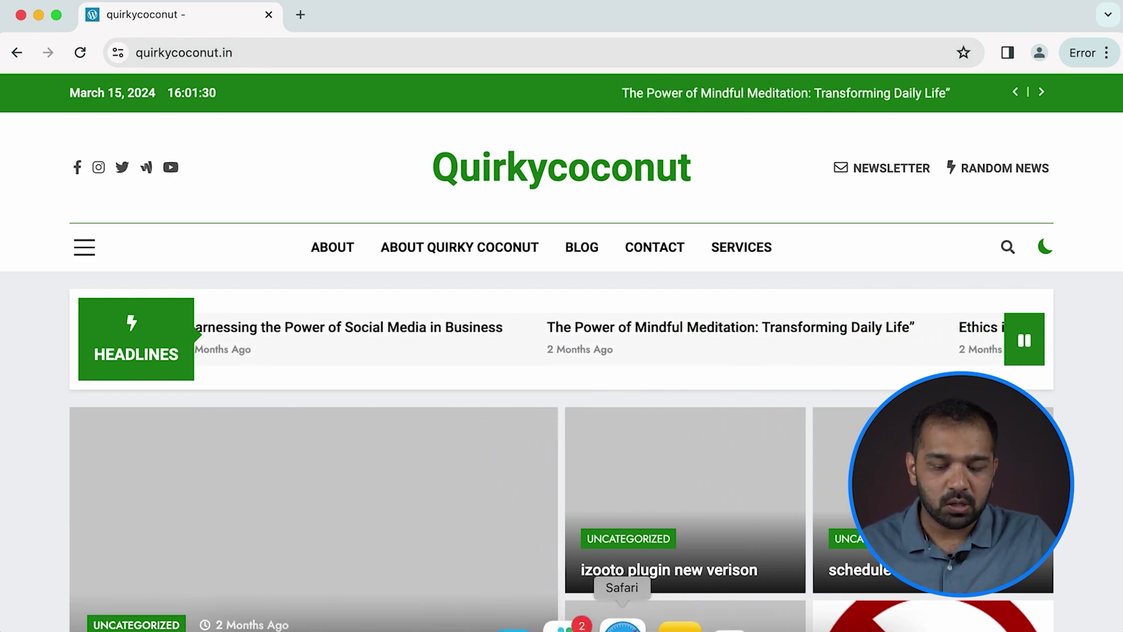
right_click(622, 626)
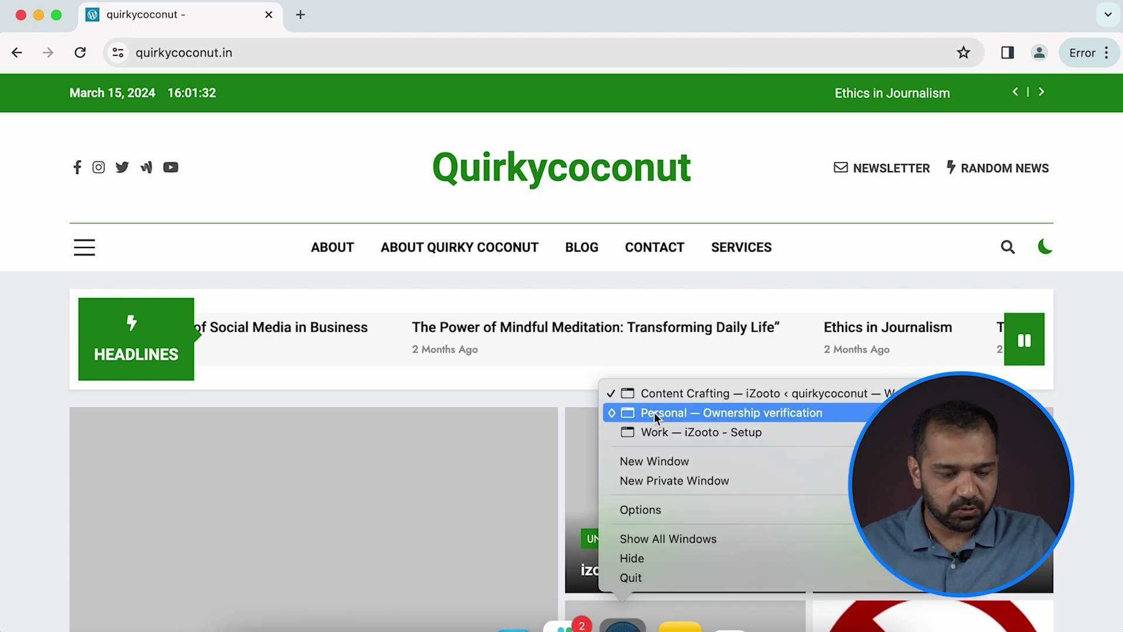
Step: Return to the iZooto Work window and refresh the Dashboard's subscriber figures
click(653, 432)
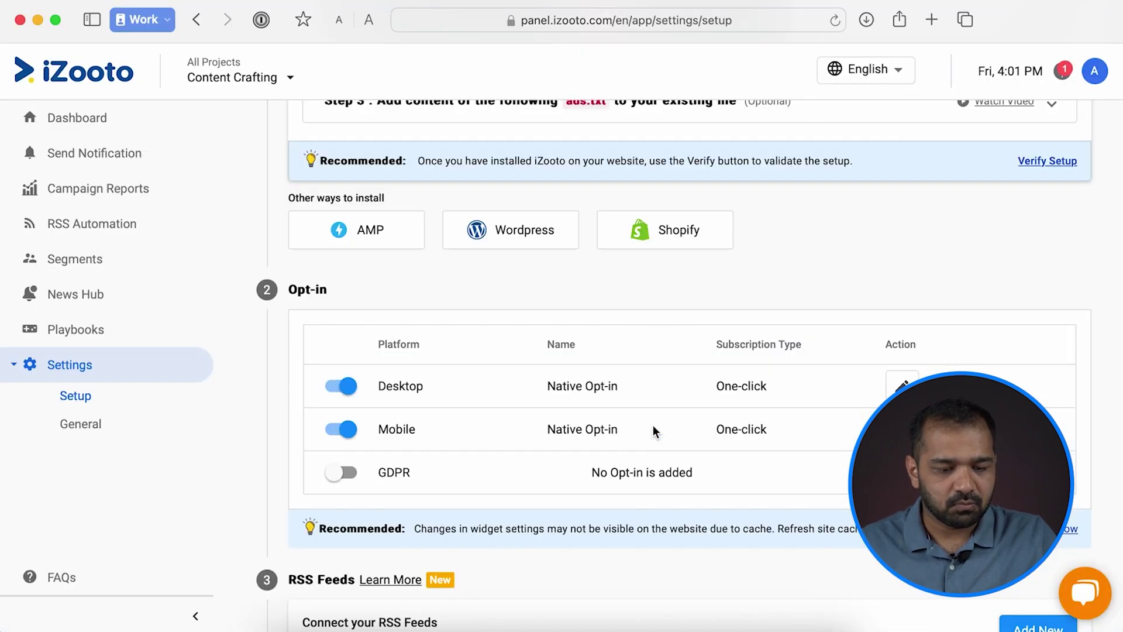
scroll(346, 233, up, 4)
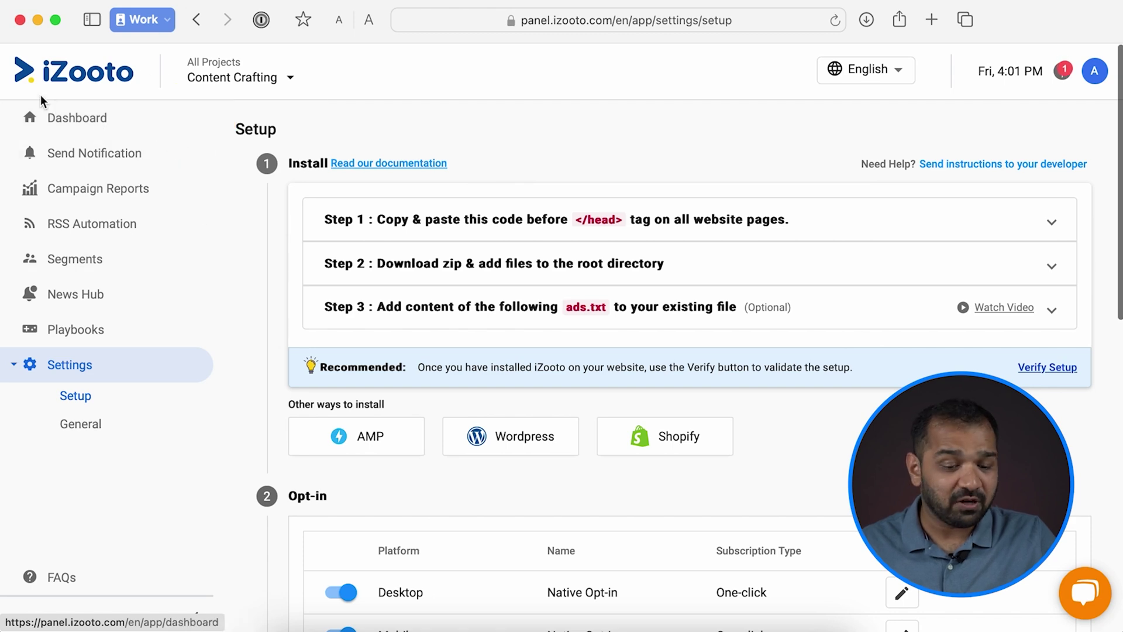
click(58, 107)
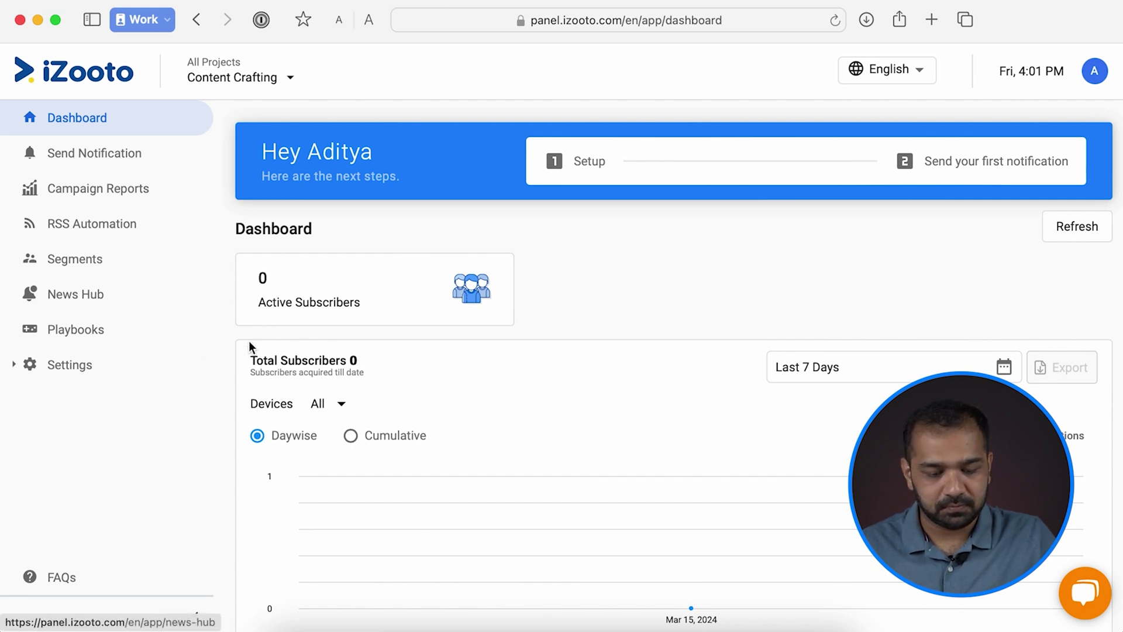
click(1086, 225)
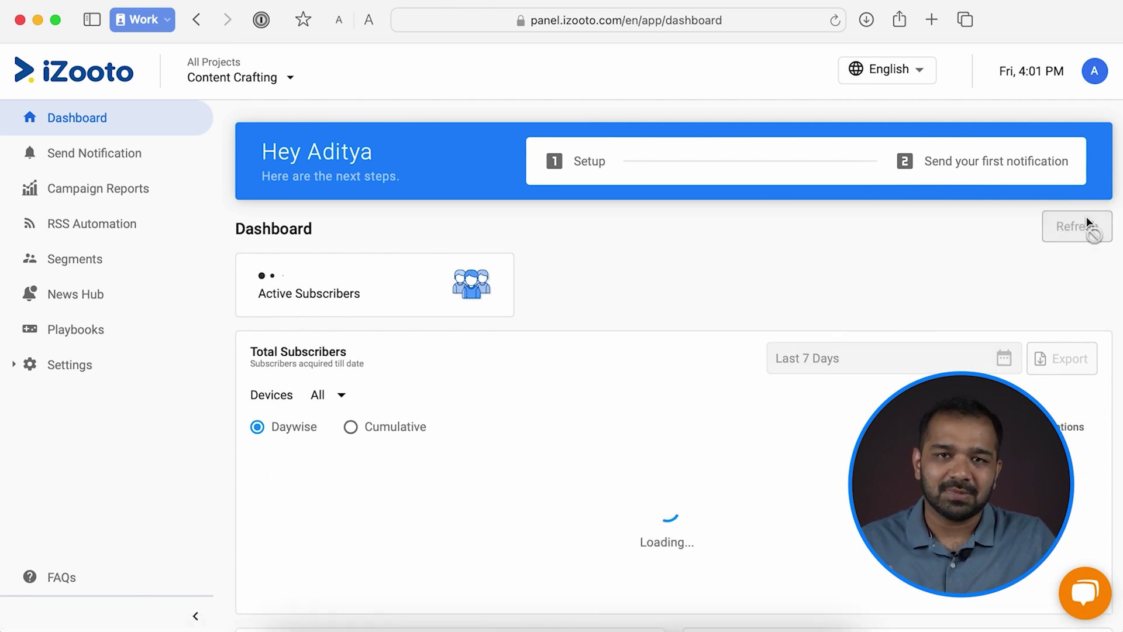